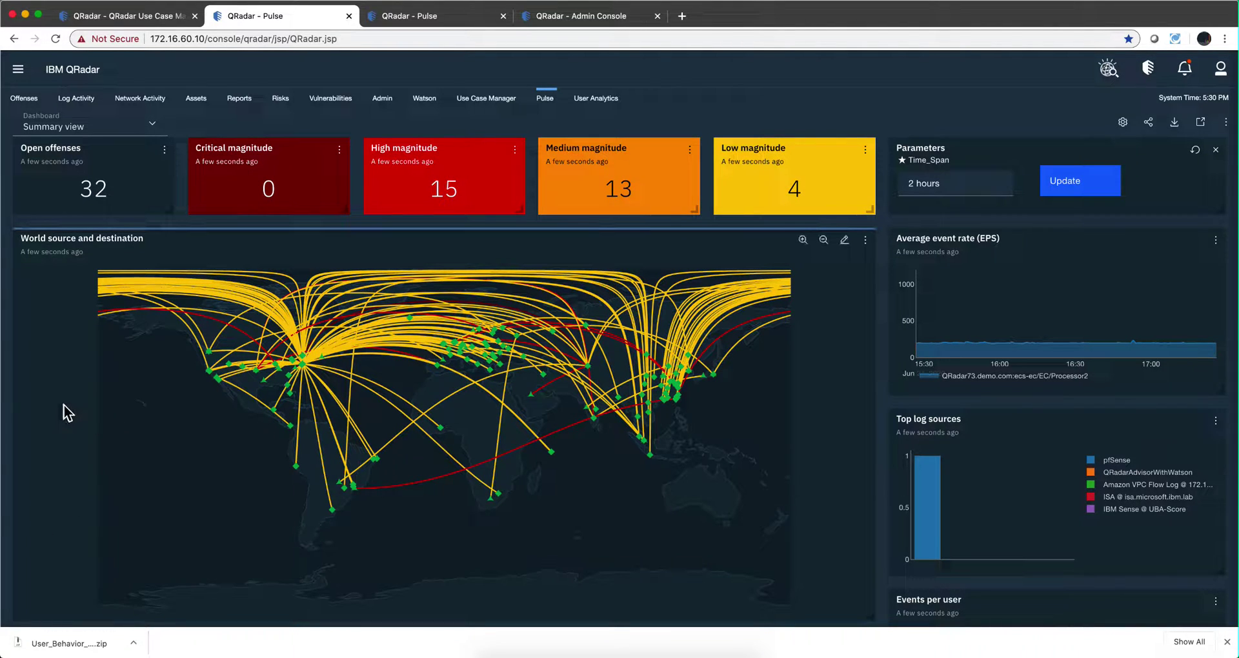
Step: Open the main navigation side panel from the Pulse summary dashboard
click(18, 70)
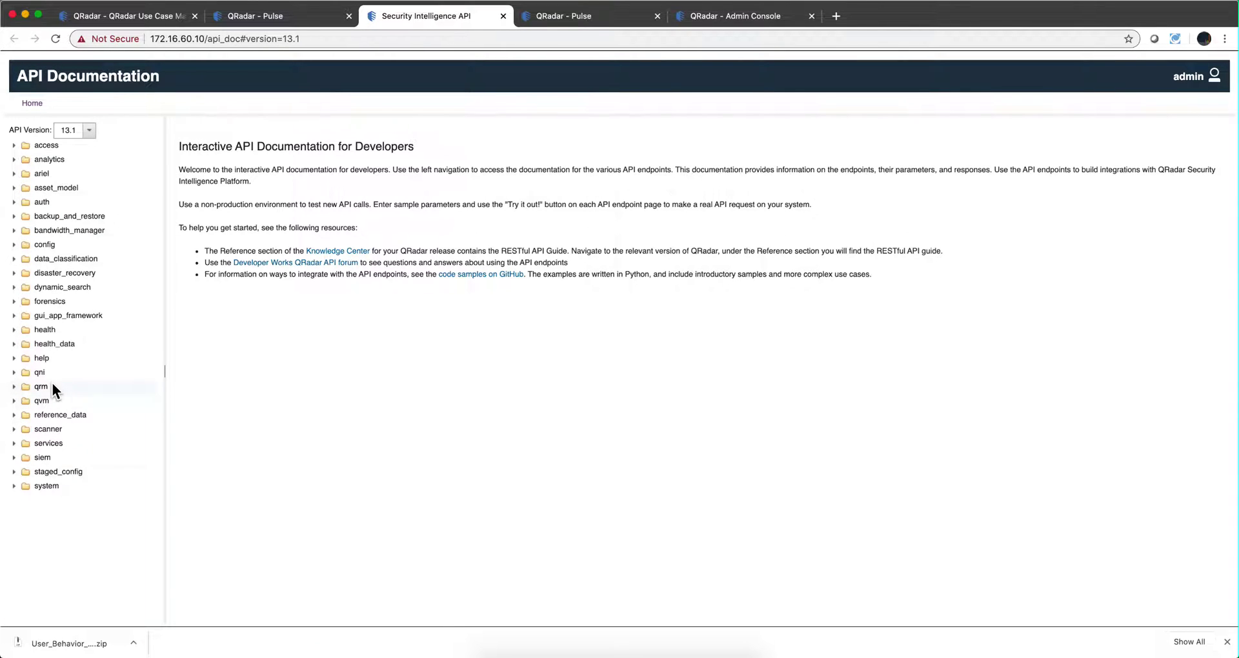
Step: Run a test call of /health/metrics/qradar_metrics in the API documentation, getting a 200 response
click(14, 331)
click(29, 341)
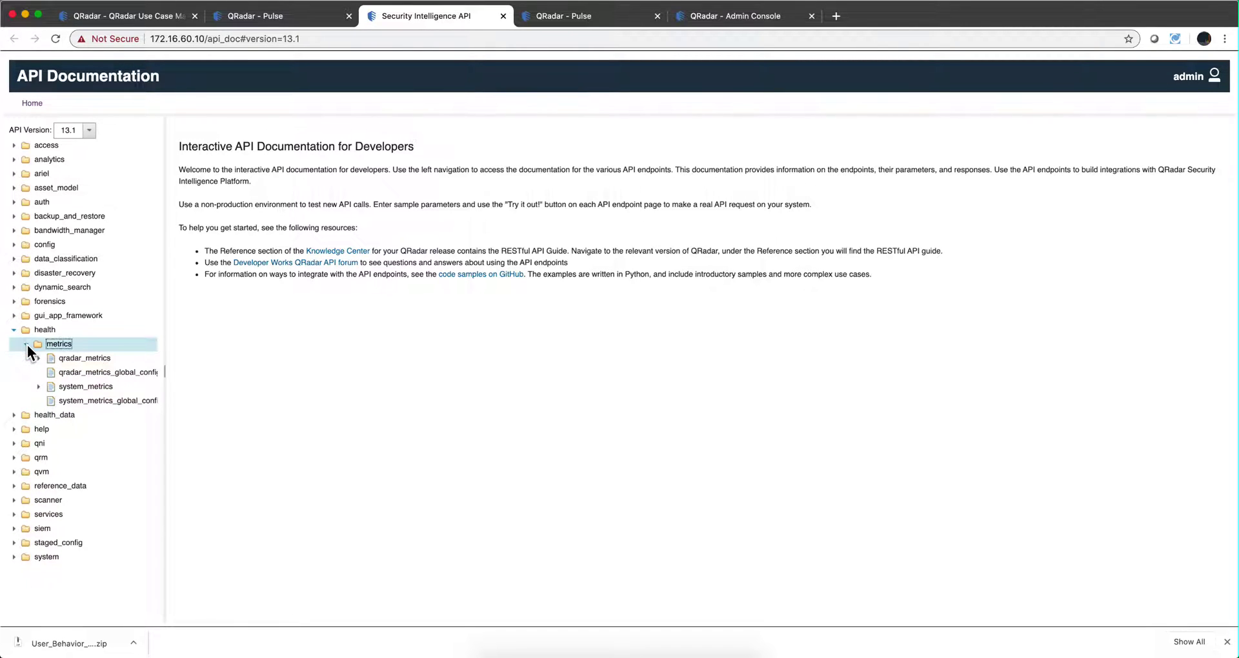
click(83, 359)
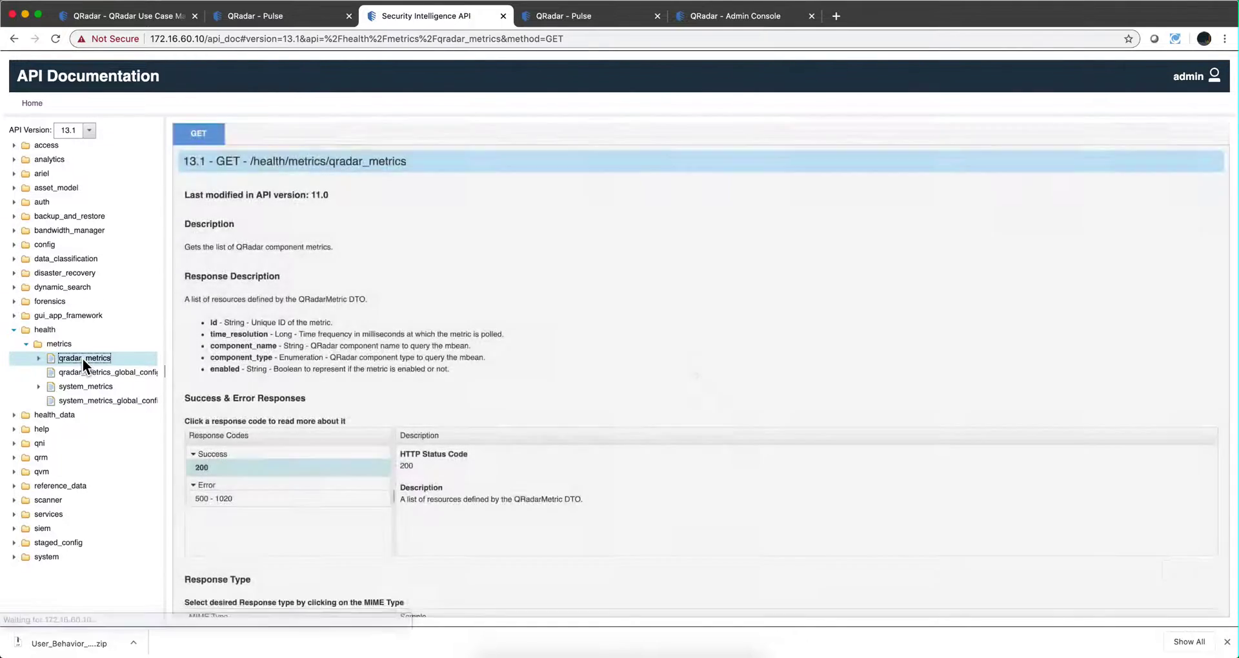
scroll(452, 382, down, 10)
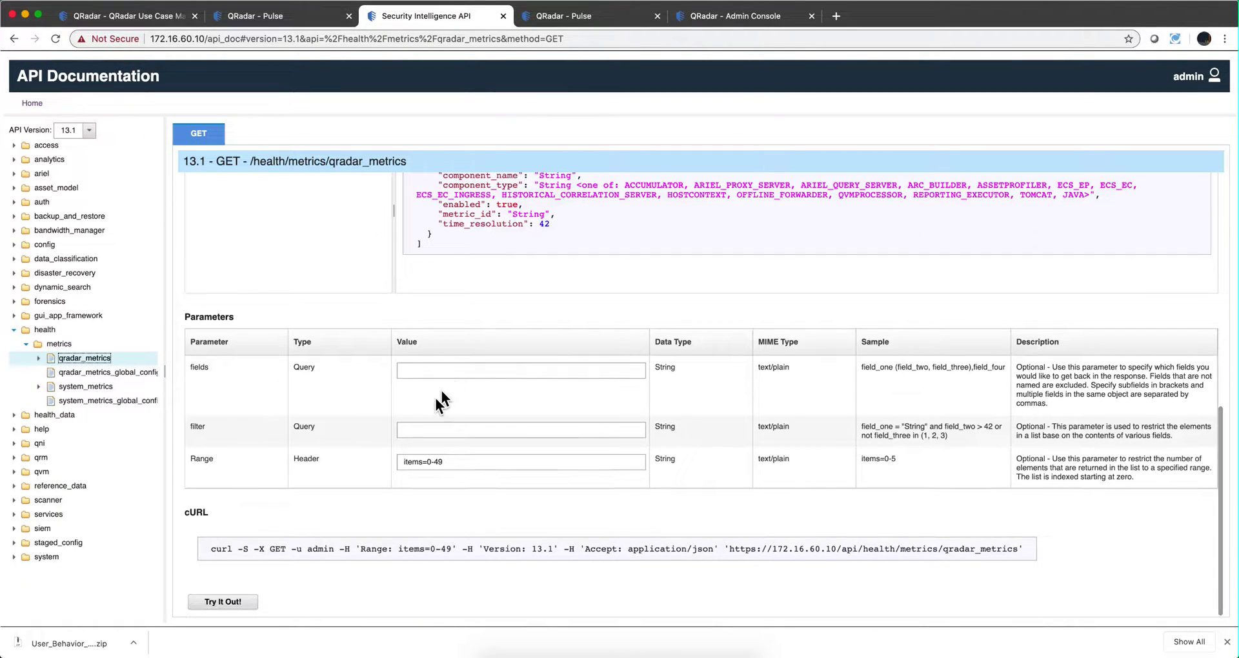
click(242, 604)
scroll(242, 601, down, 4)
scroll(242, 599, down, 3)
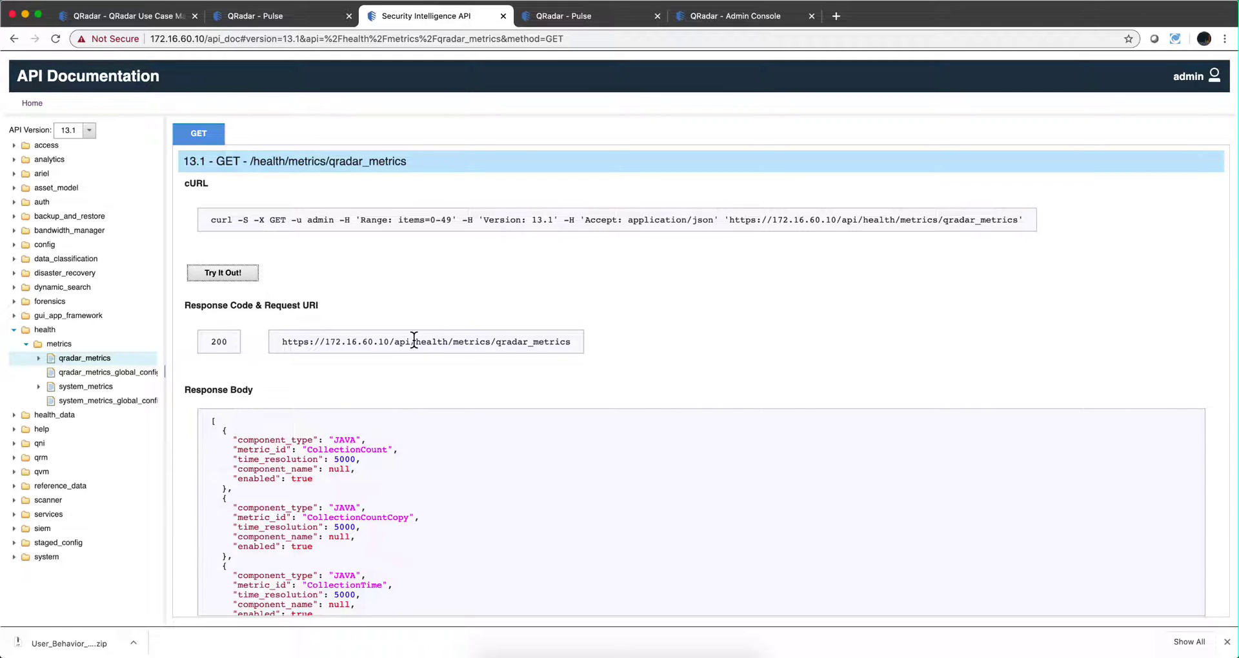
Step: Copy the qradar_metrics request URI path
drag(390, 342, 570, 343)
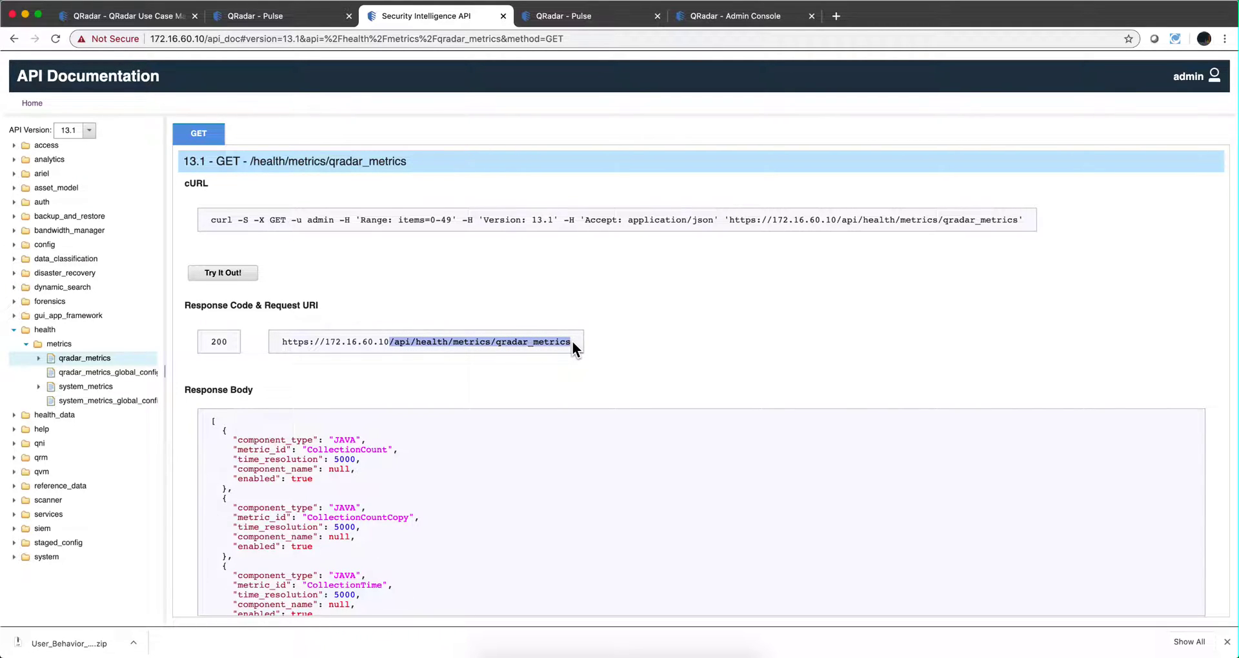
right_click(548, 343)
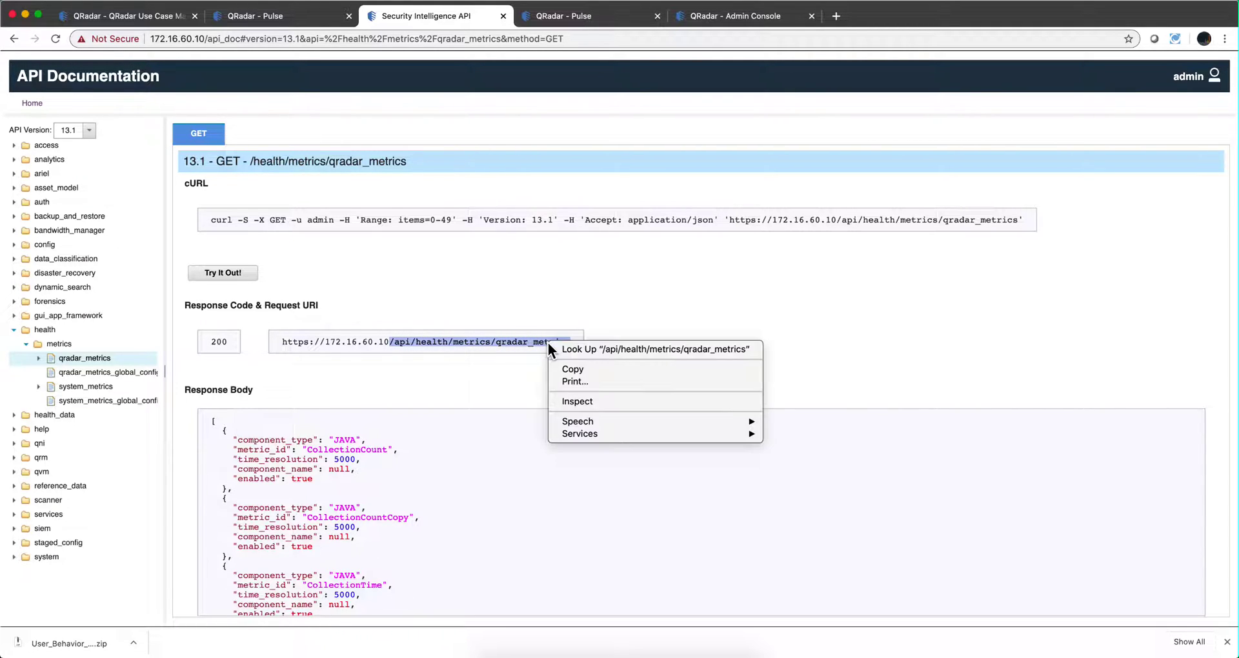
click(579, 370)
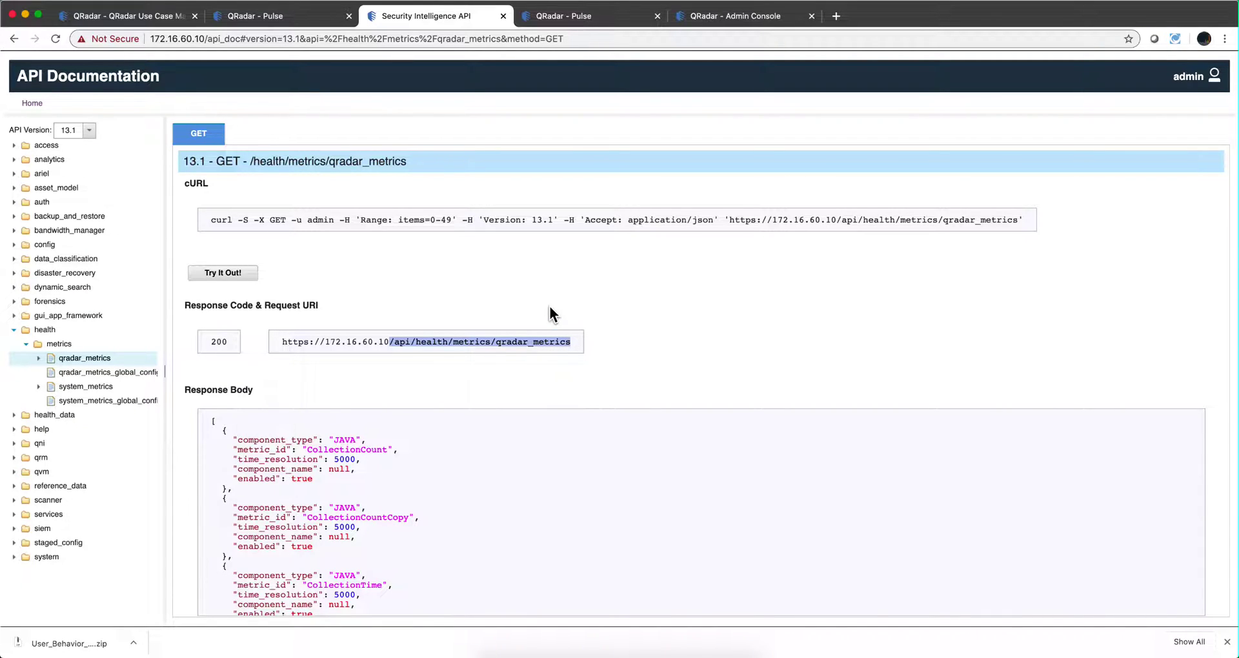
Step: In the Pulse dashboard configuration, filter the widget library by 'enab' to isolate REST API Enabled rules
click(595, 17)
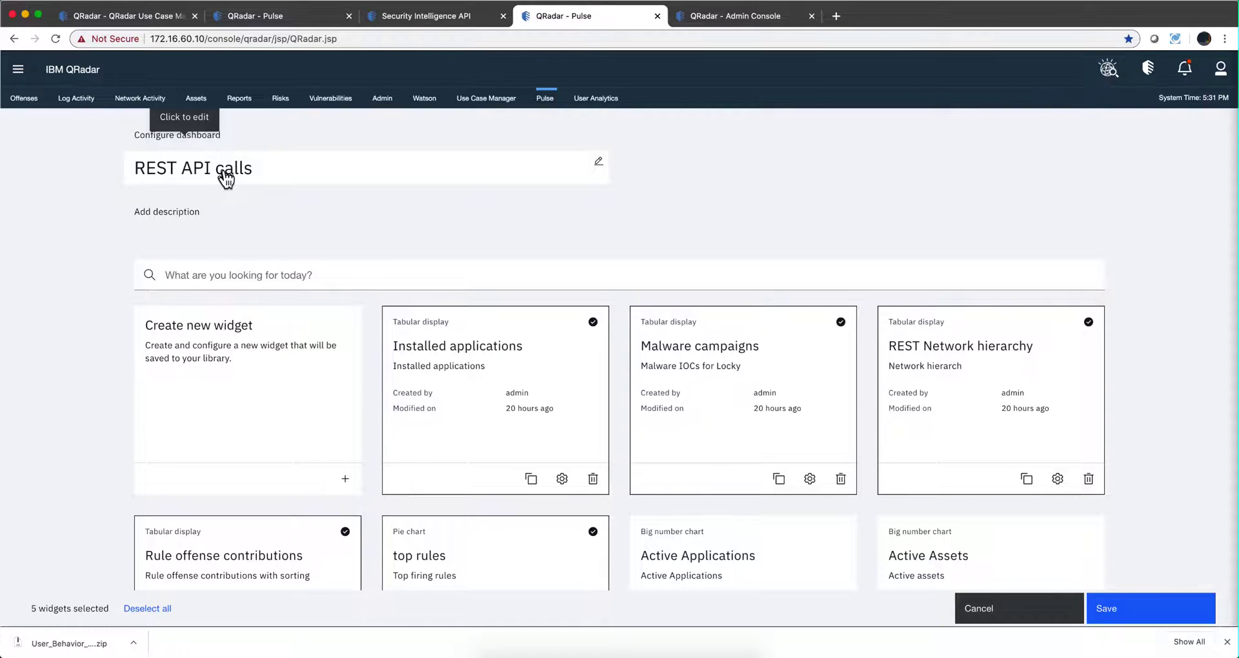
click(240, 283)
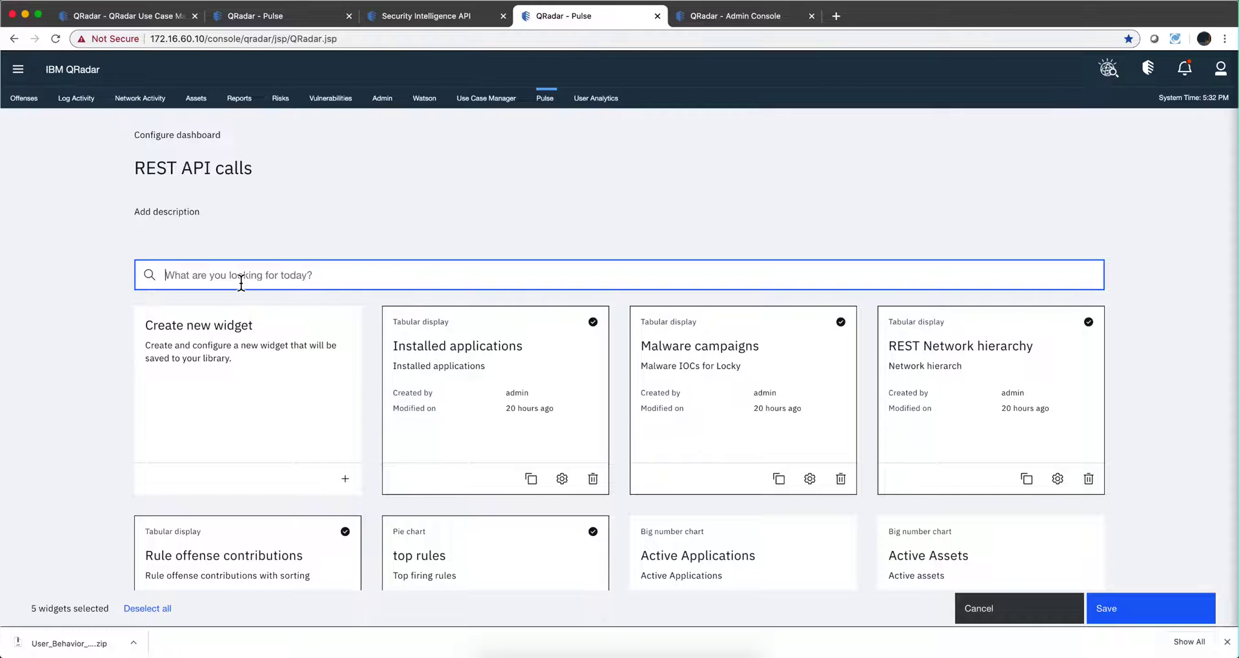
text(enable)
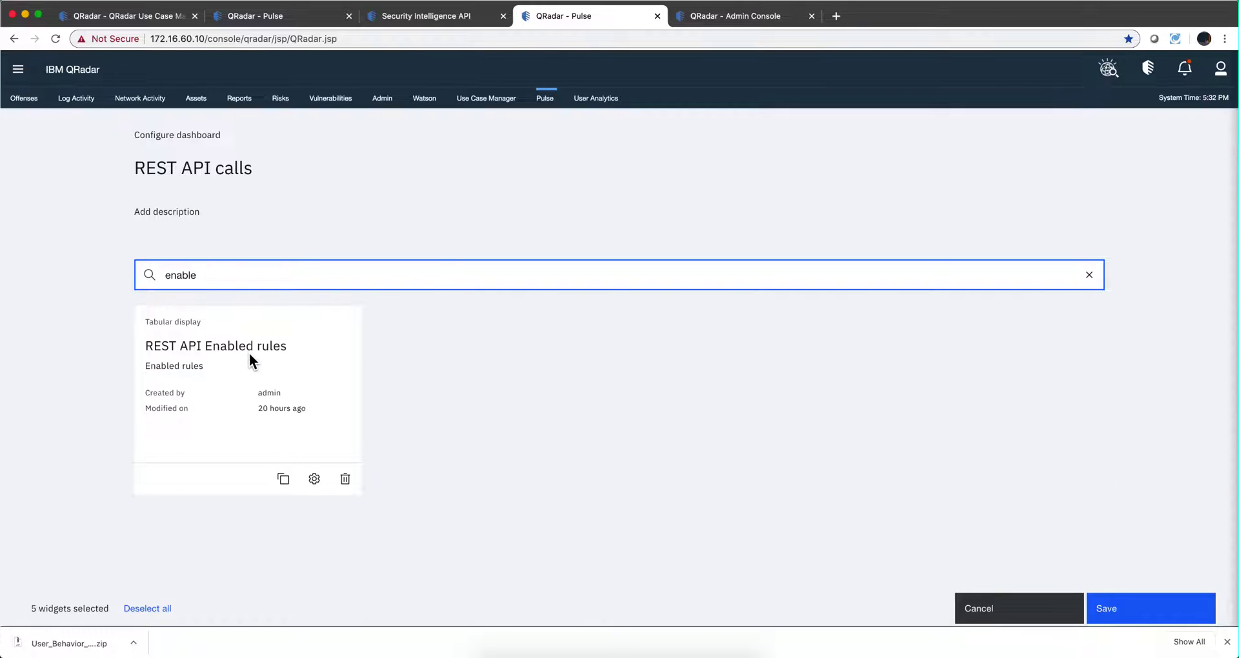
Step: Duplicate the REST API Enabled rules widget and name the copy 'Health Metrics'
click(283, 479)
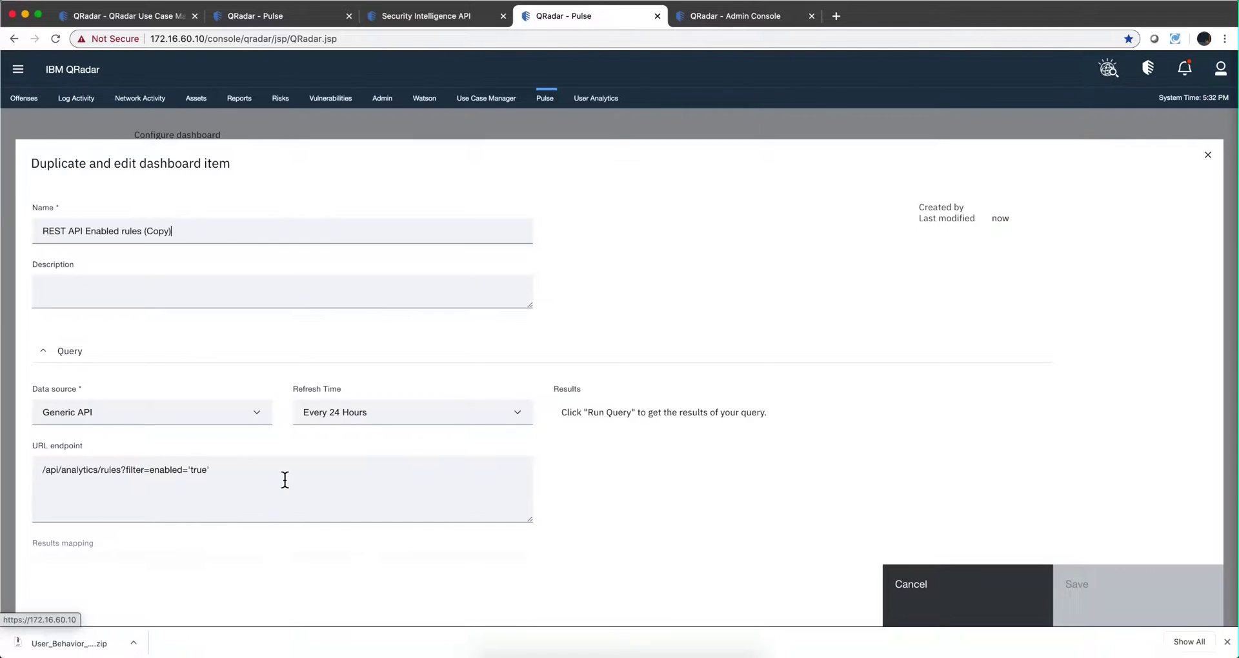
drag(179, 236, 6, 242)
text(Health)
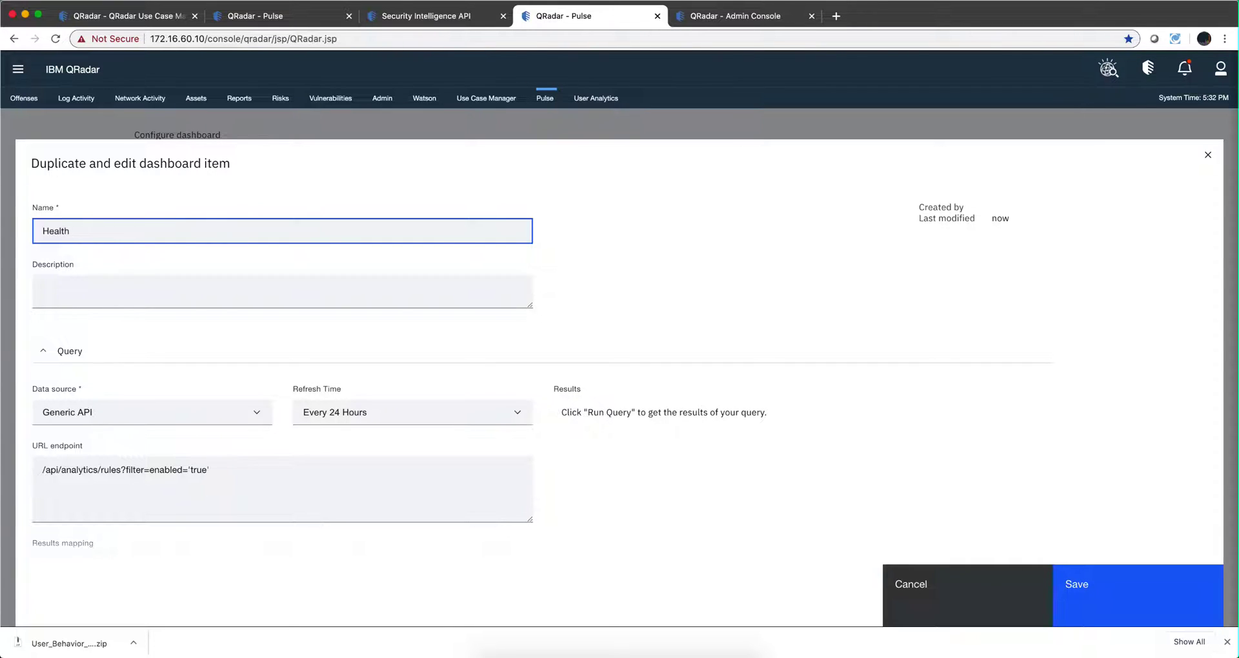
text(Metrics)
Step: Set its URL endpoint to /api/health/metrics/qradar_metrics and run the query
click(204, 476)
drag(232, 466, 16, 478)
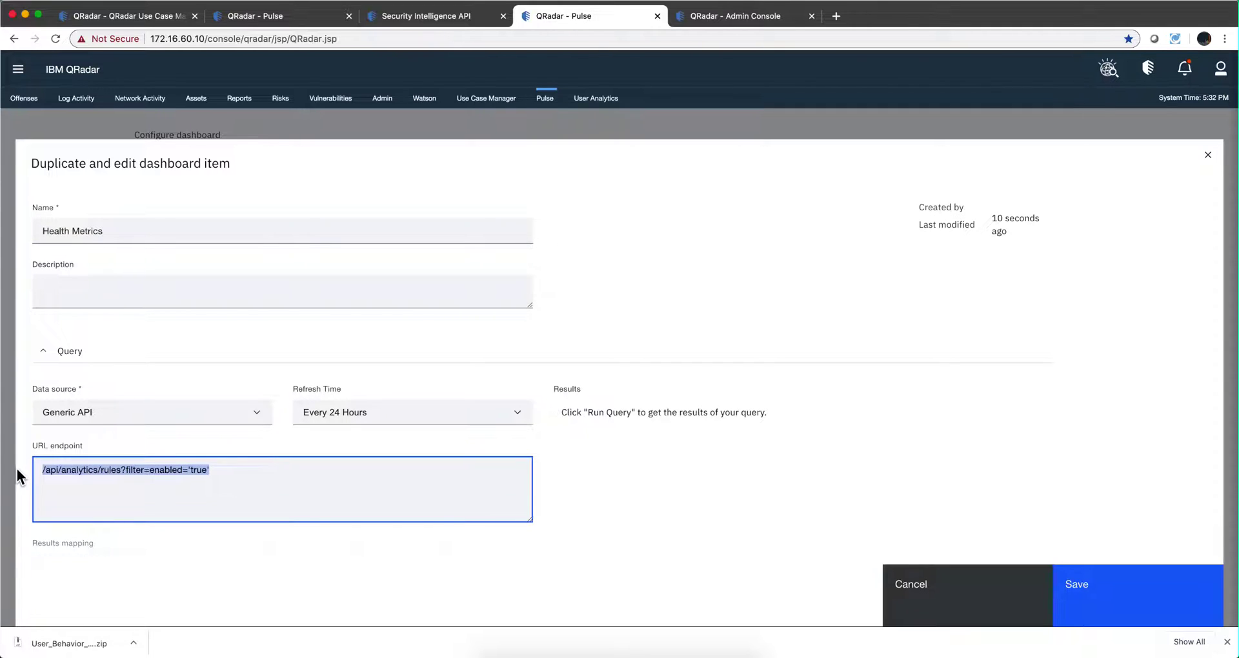
key(super+v)
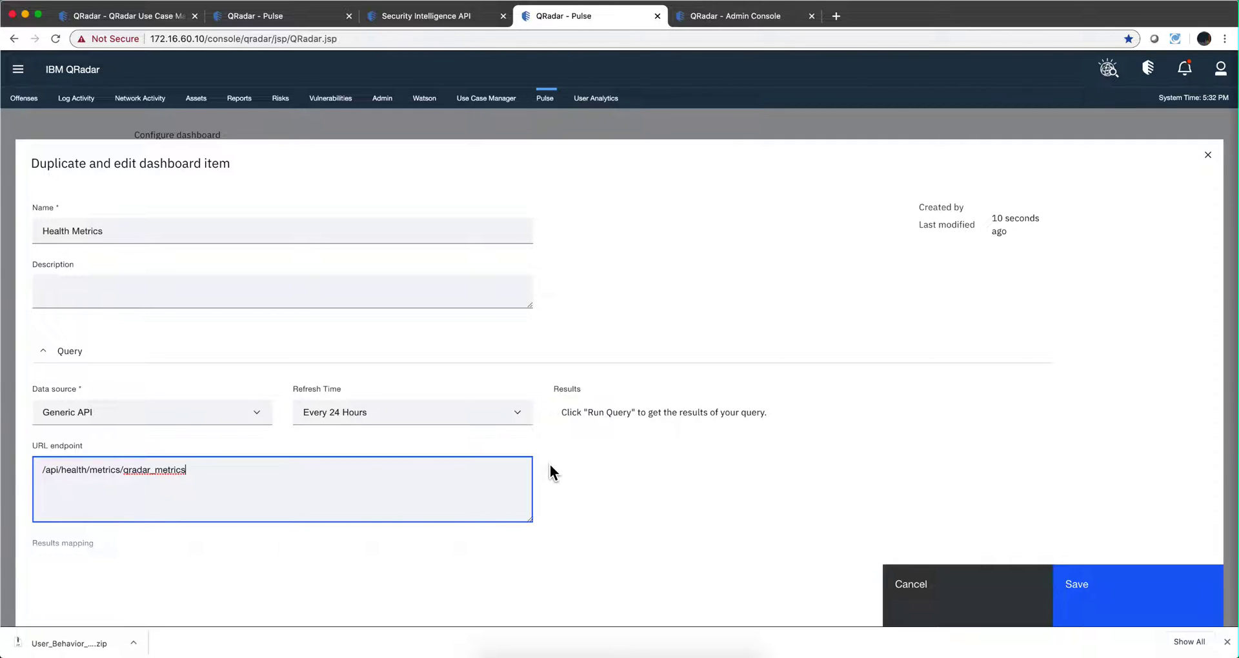
scroll(335, 528, down, 5)
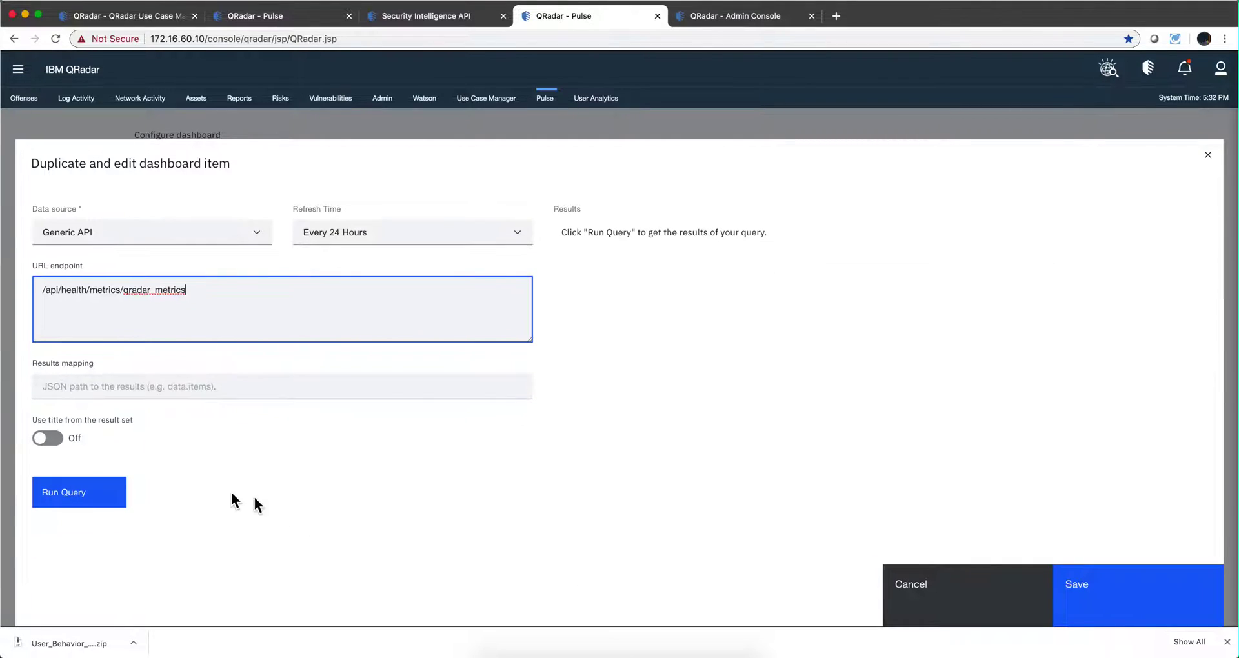
click(80, 501)
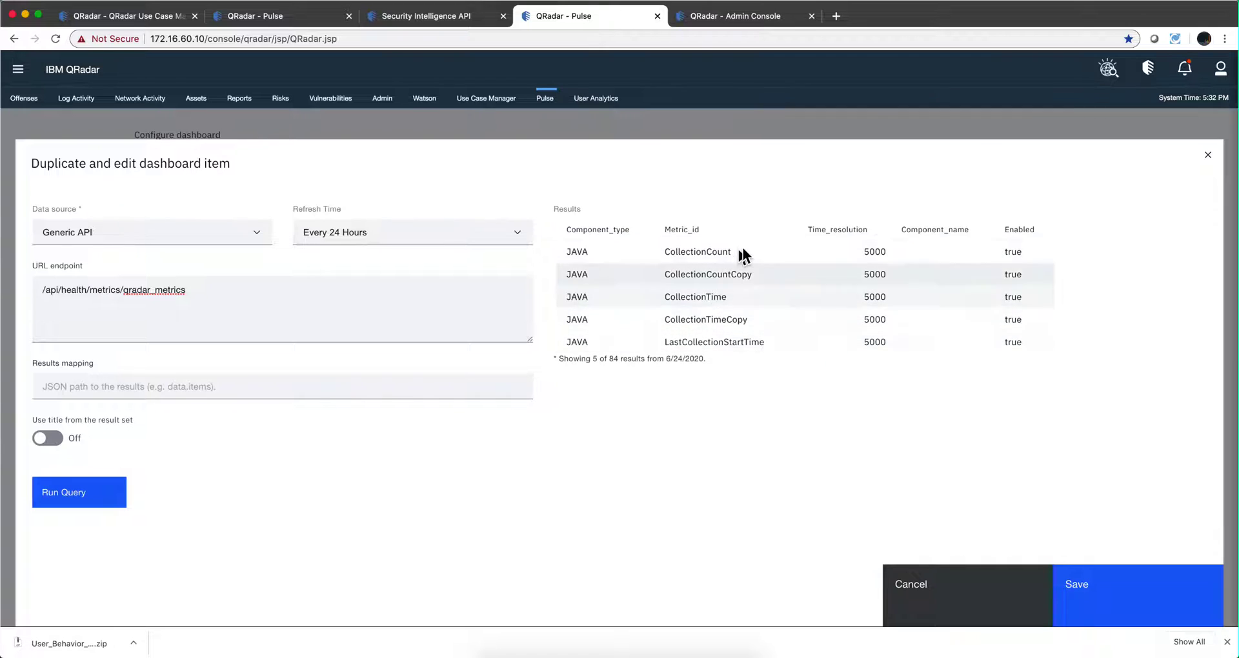
Step: Set the Health Metrics widget's table view to All Columns and save it
scroll(311, 445, down, 3)
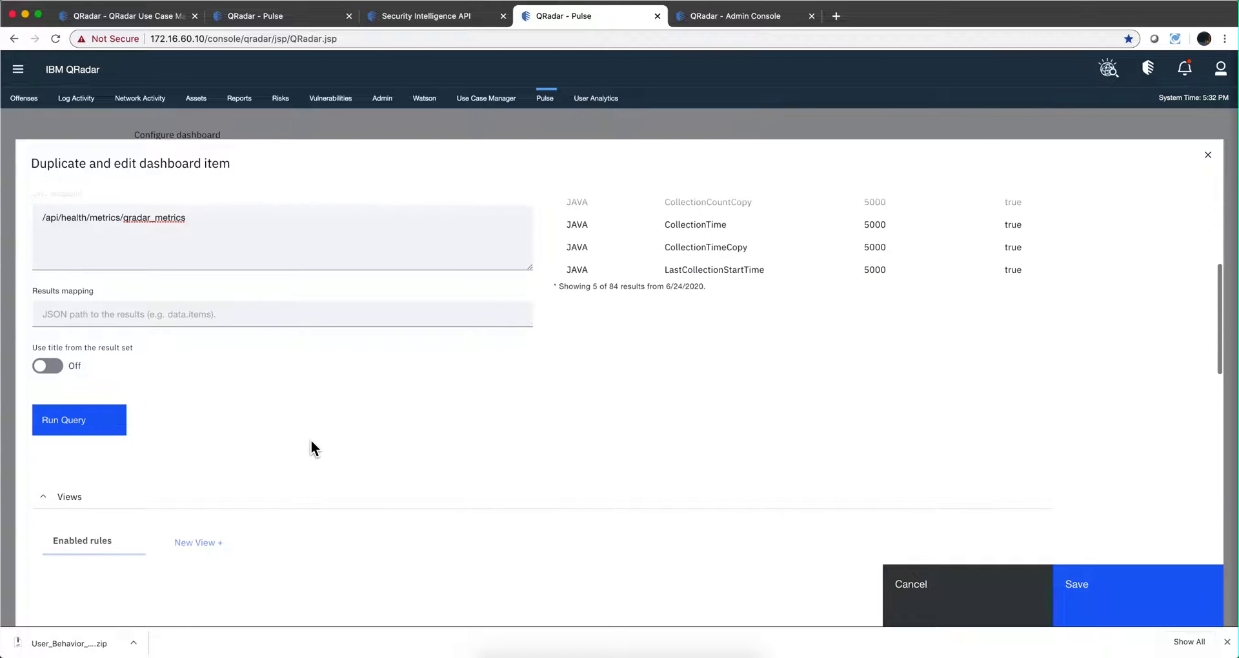
scroll(311, 442, down, 3)
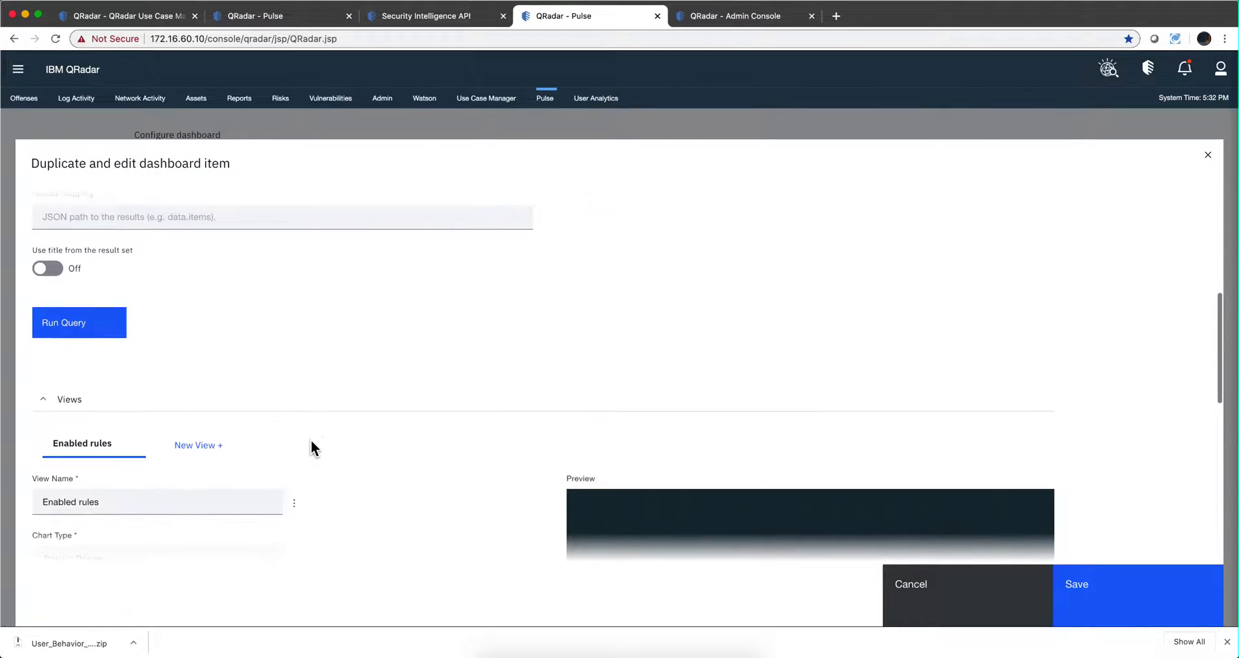
scroll(312, 445, down, 3)
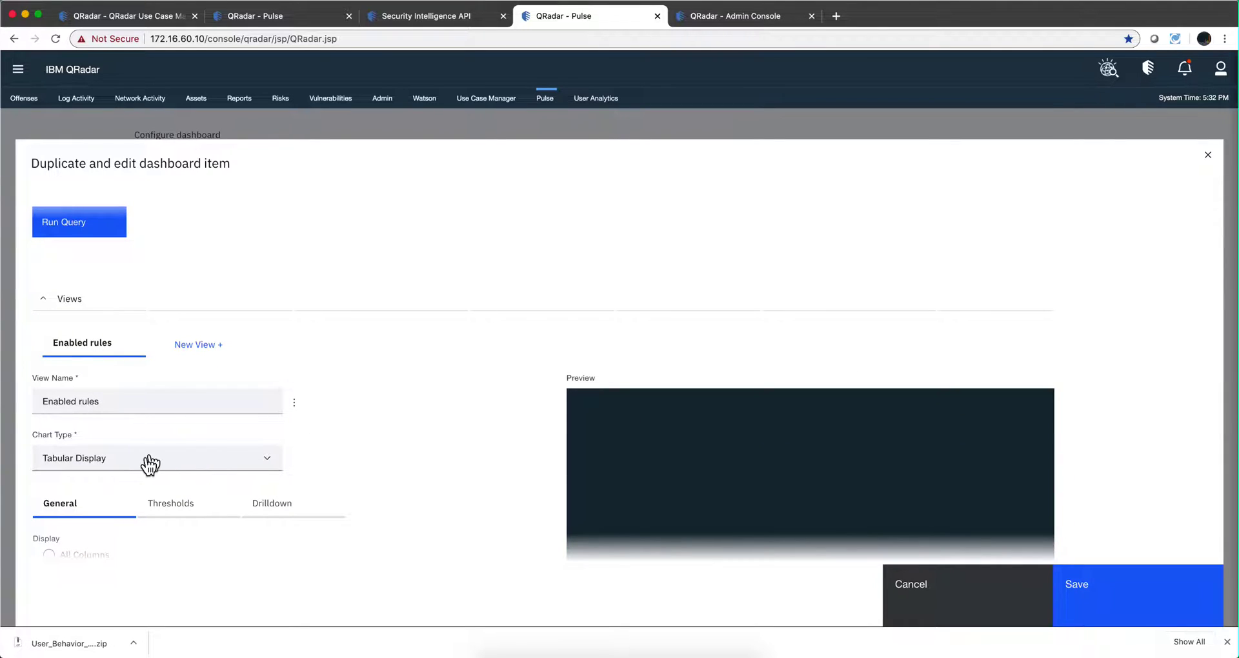
scroll(106, 469, down, 2)
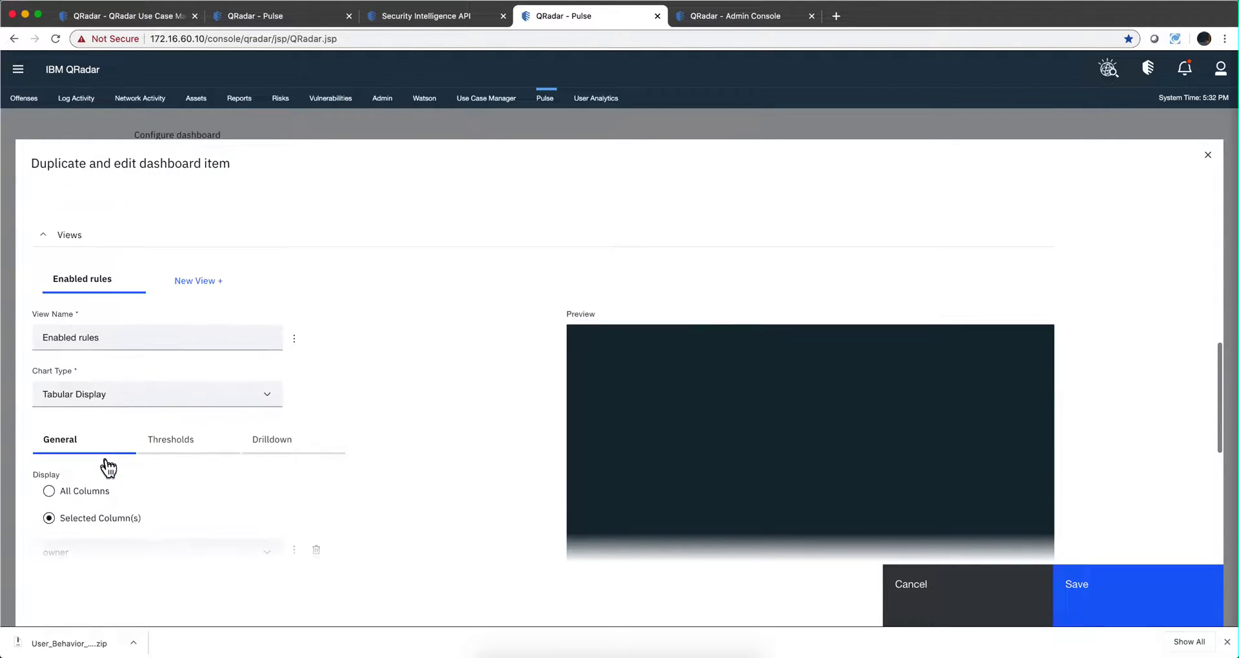
click(70, 492)
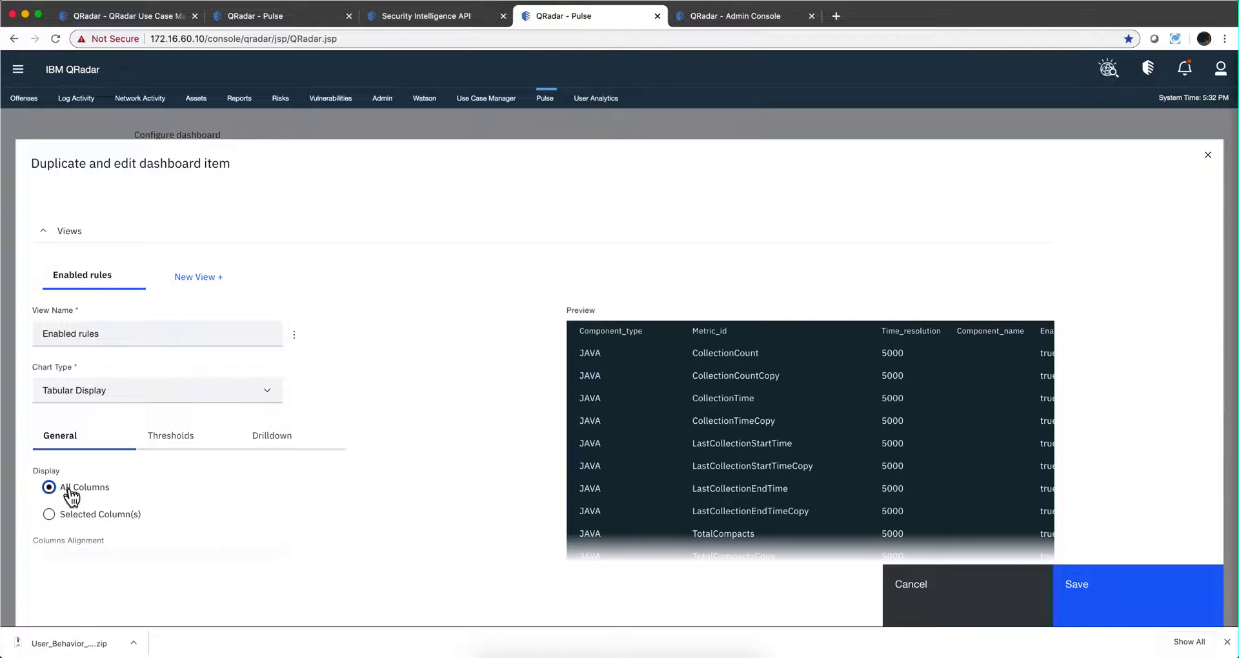
click(1113, 608)
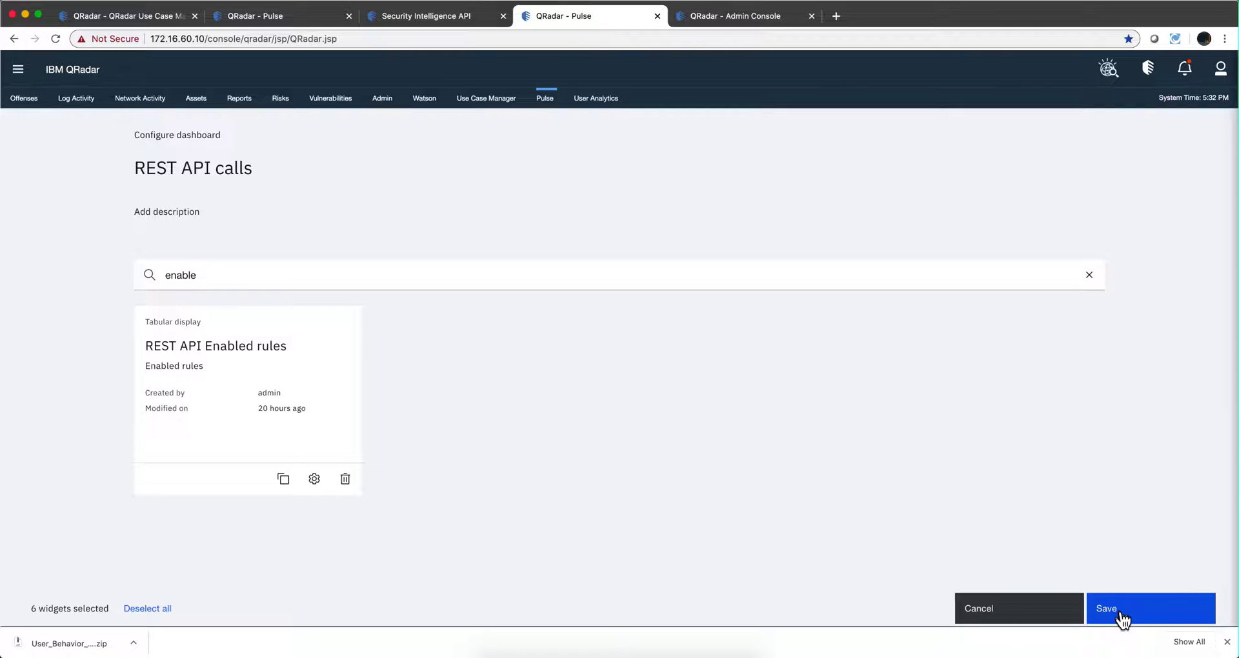
Step: Save the REST API calls dashboard and scroll down to the new JAVA metrics table
click(1122, 618)
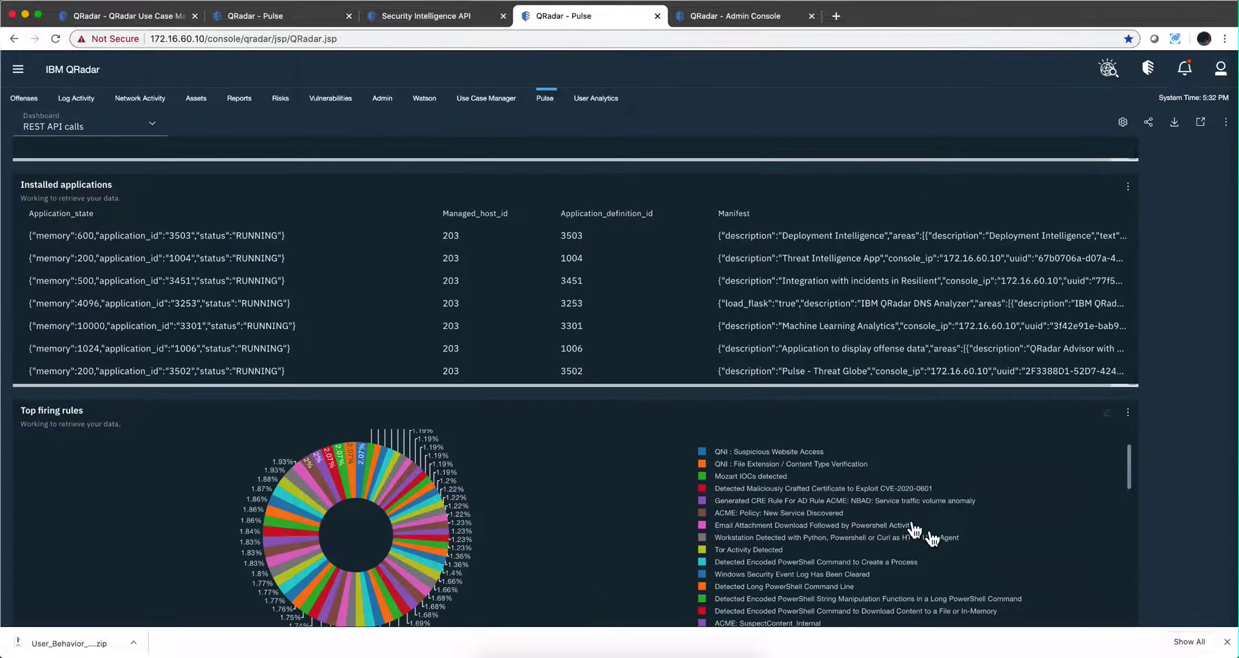
scroll(1194, 369, down, 8)
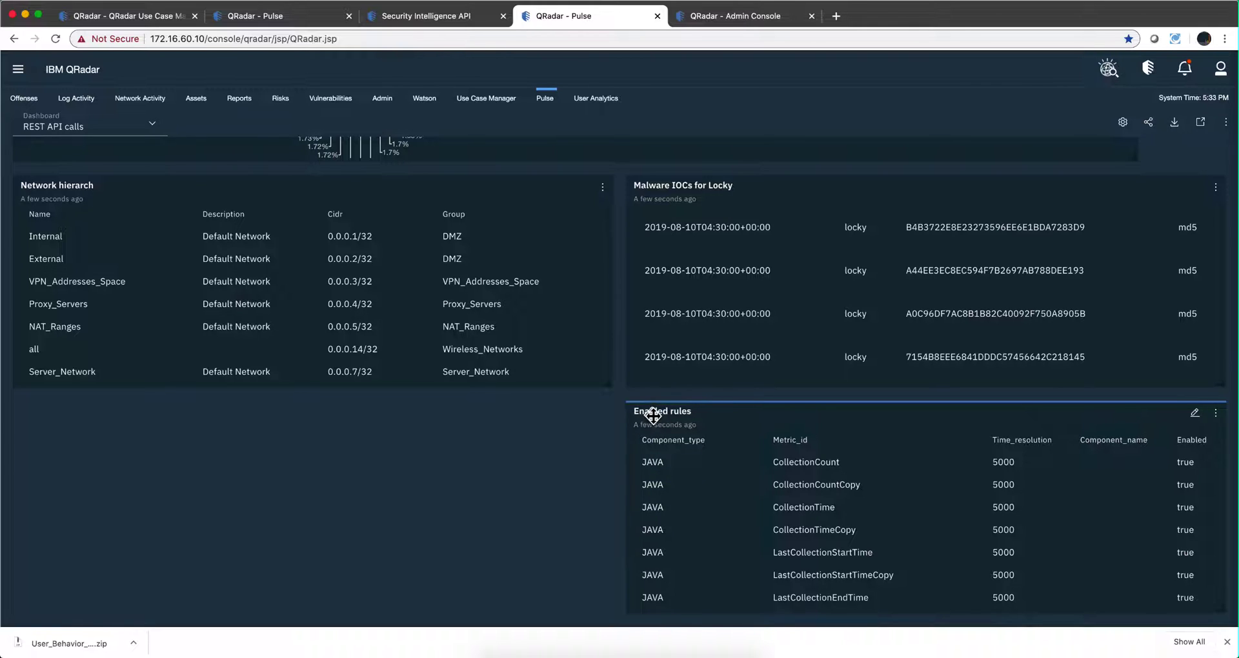
Step: Change the widget's View Name from 'Enabled rules' to 'Health Metrics' and save the item
click(1195, 413)
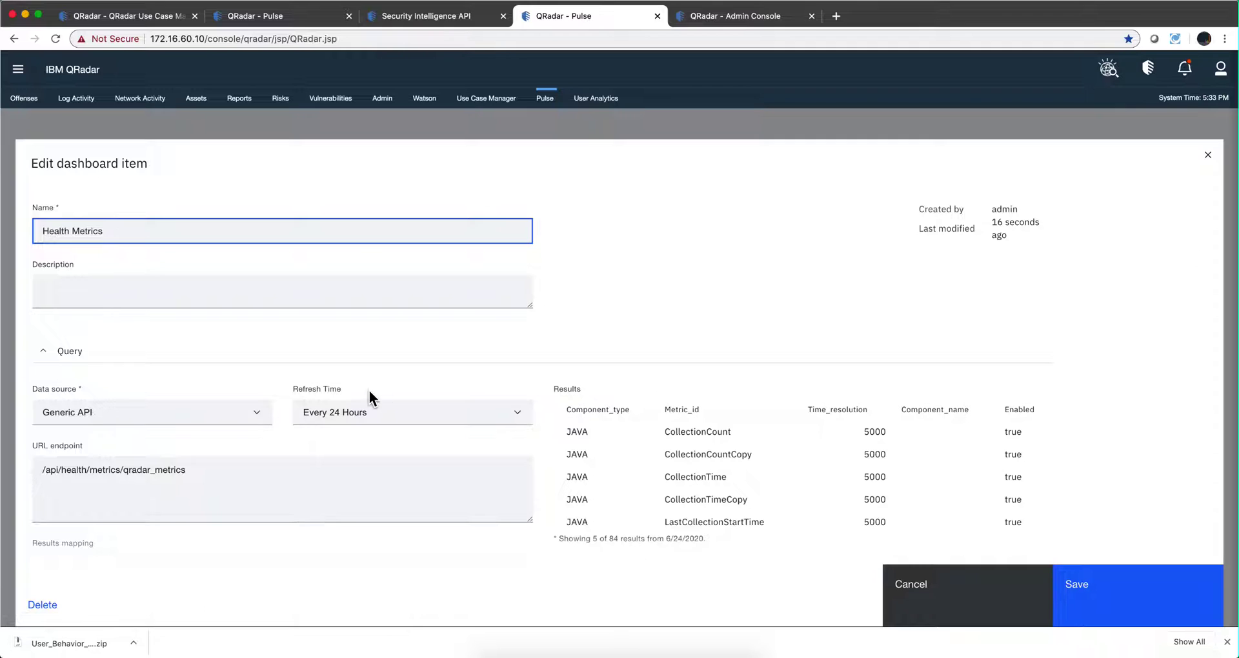
scroll(321, 421, down, 2)
scroll(322, 423, down, 5)
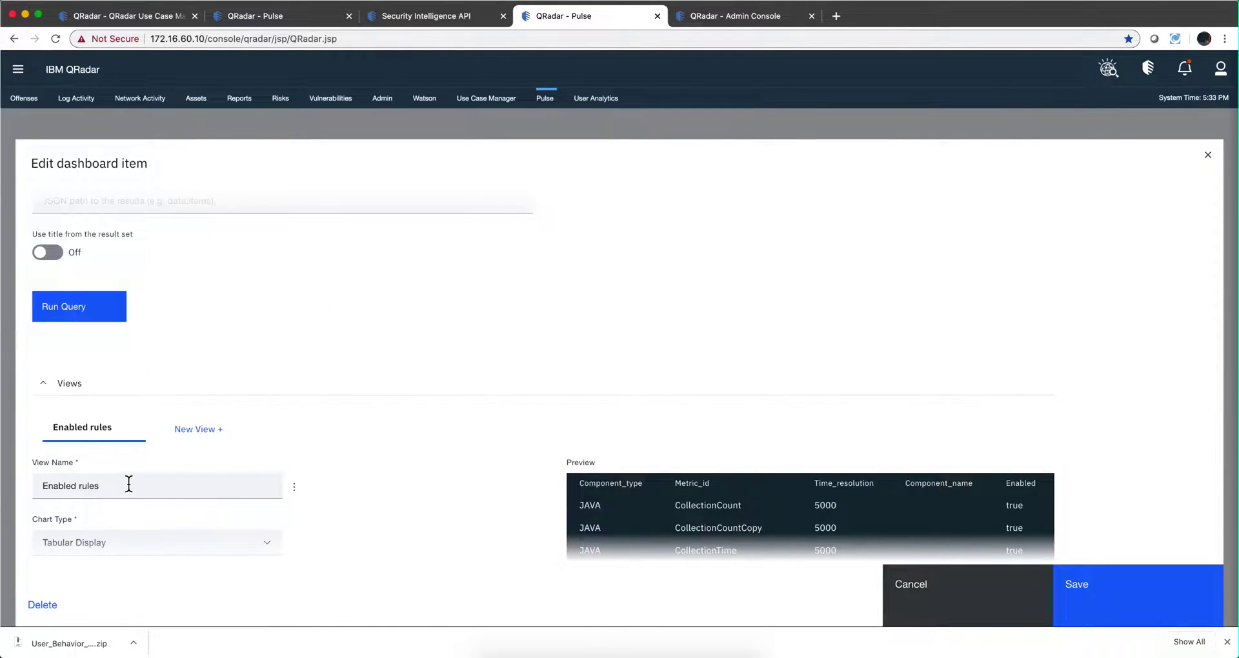
drag(105, 484, 15, 486)
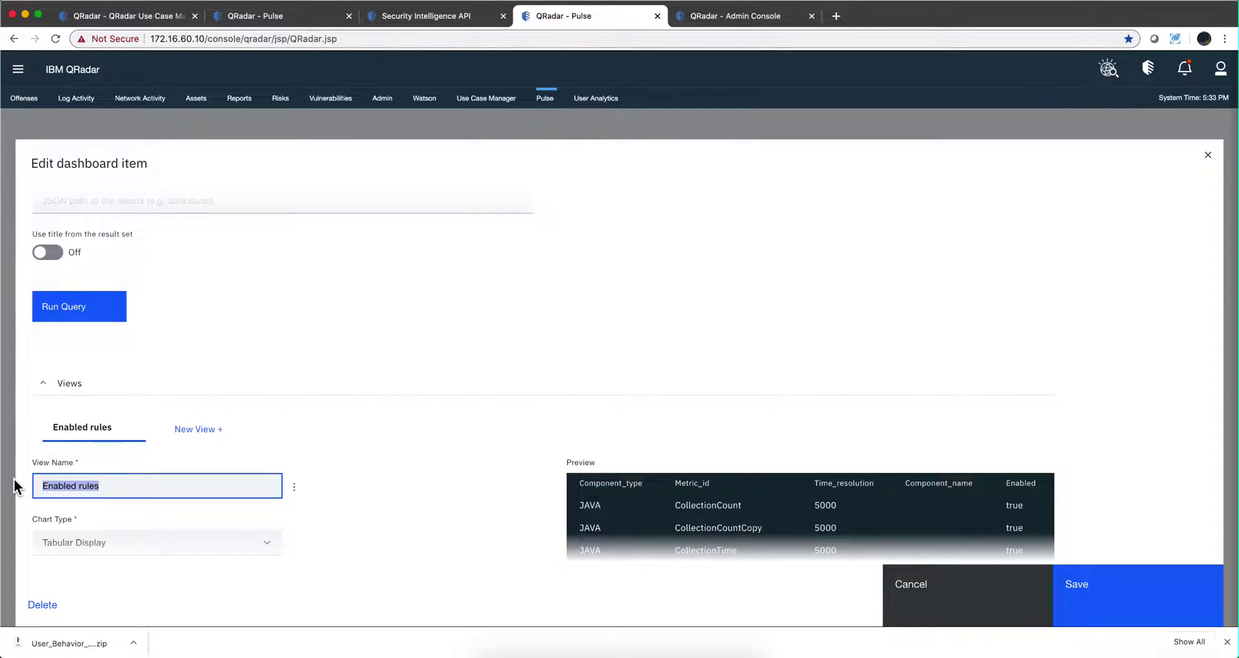
text(Helath M)
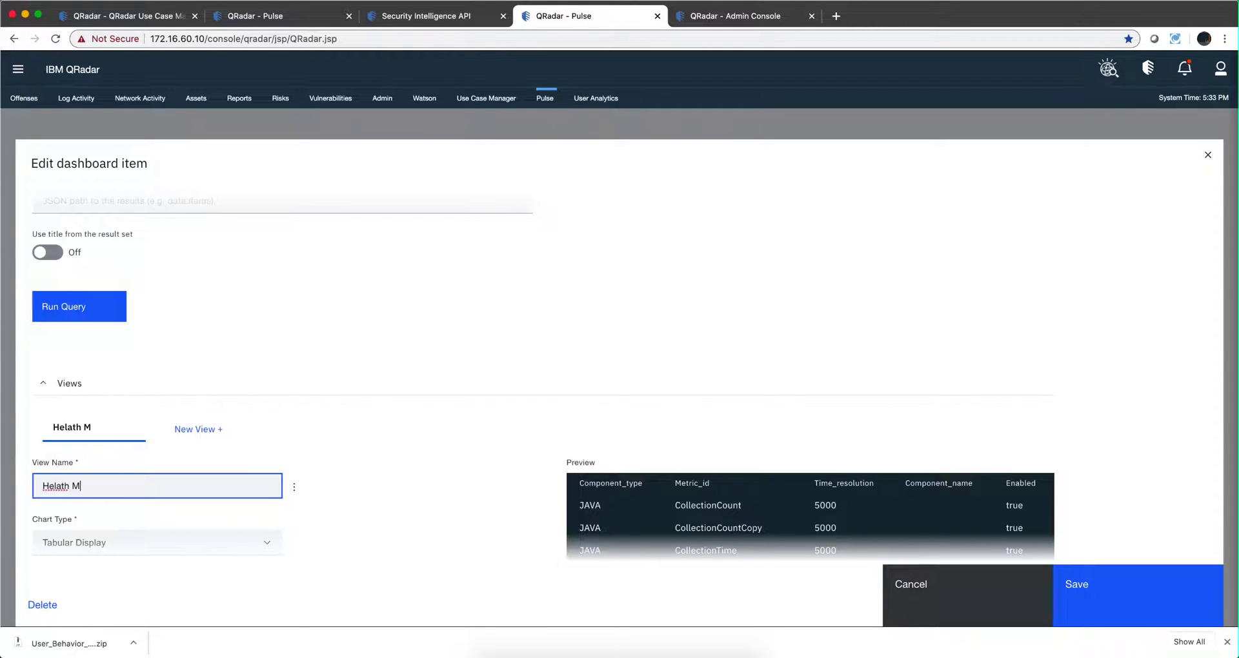
text(teric)
drag(102, 486, 5, 480)
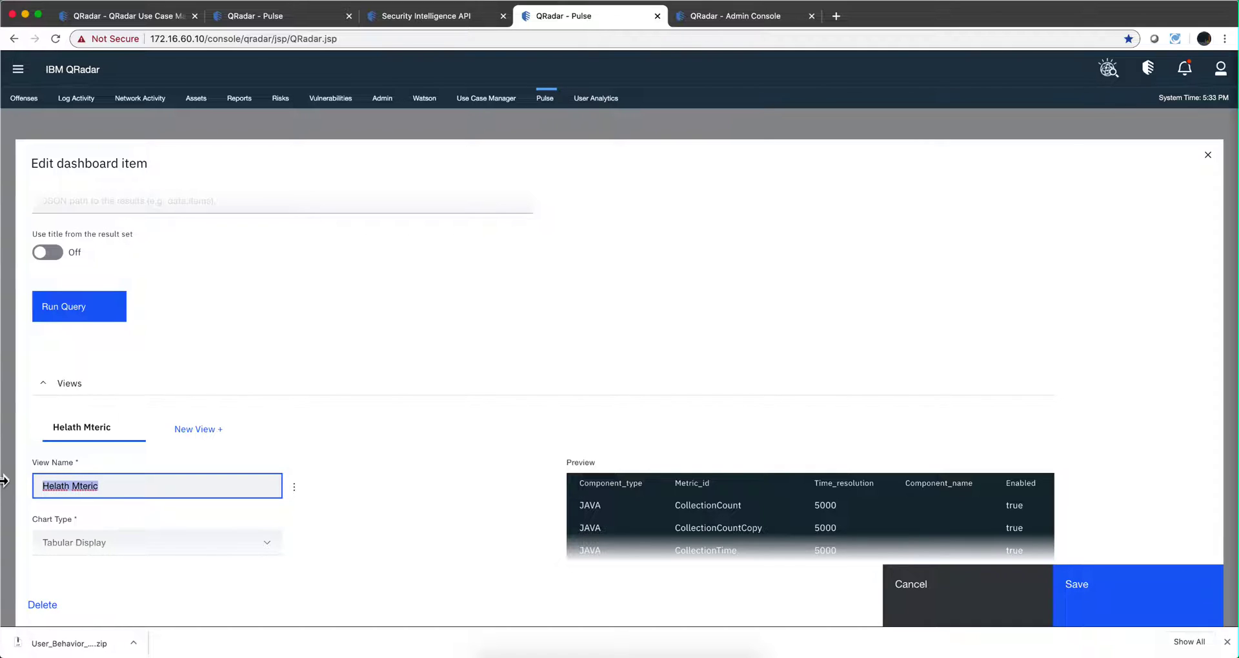
text(Health)
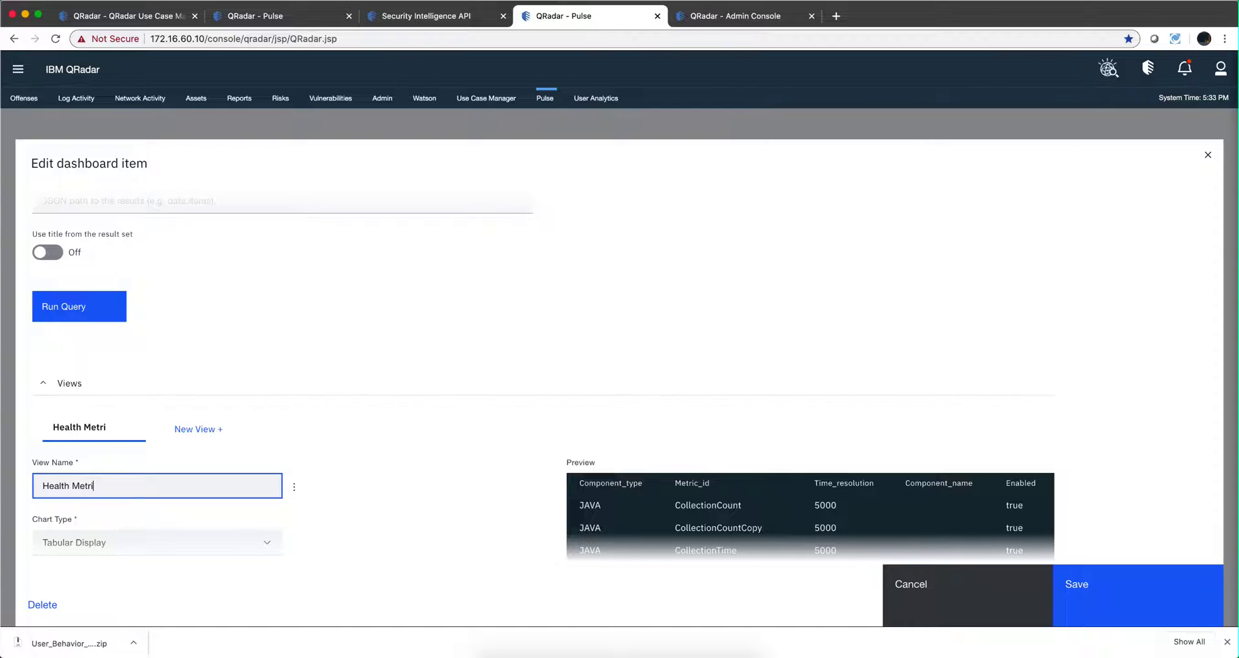
scroll(329, 493, down, 2)
click(1098, 590)
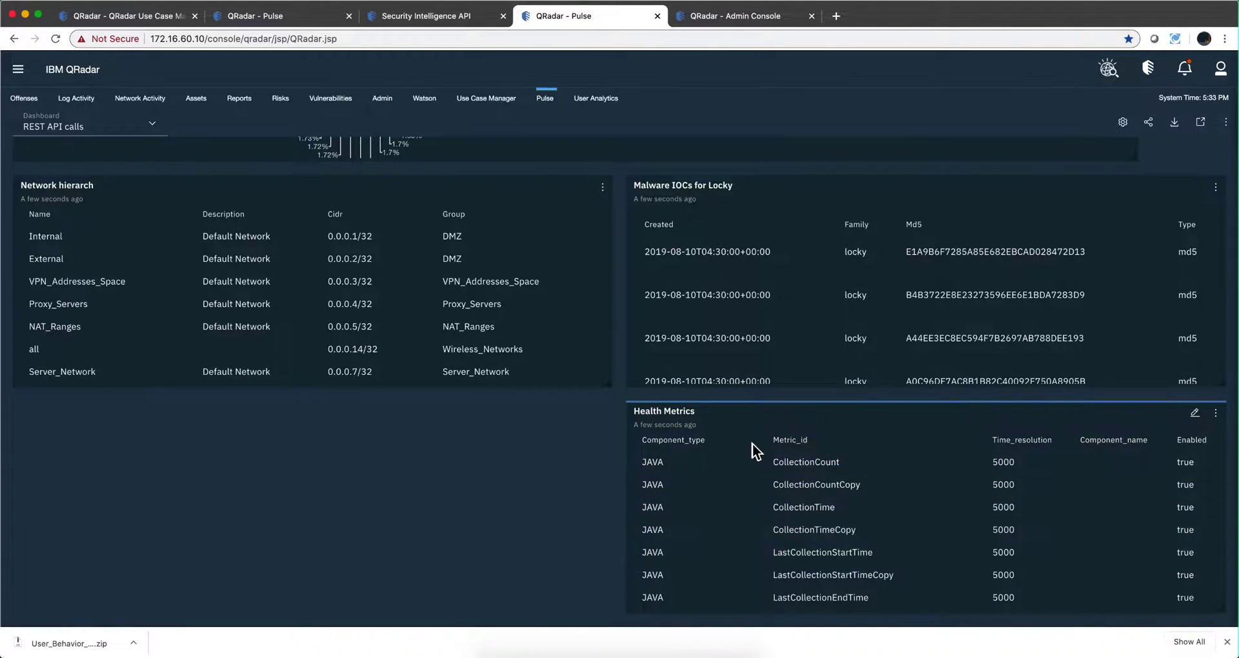
Step: From the Admin tab, open the QRadar Use Case Manager API Docs
click(383, 101)
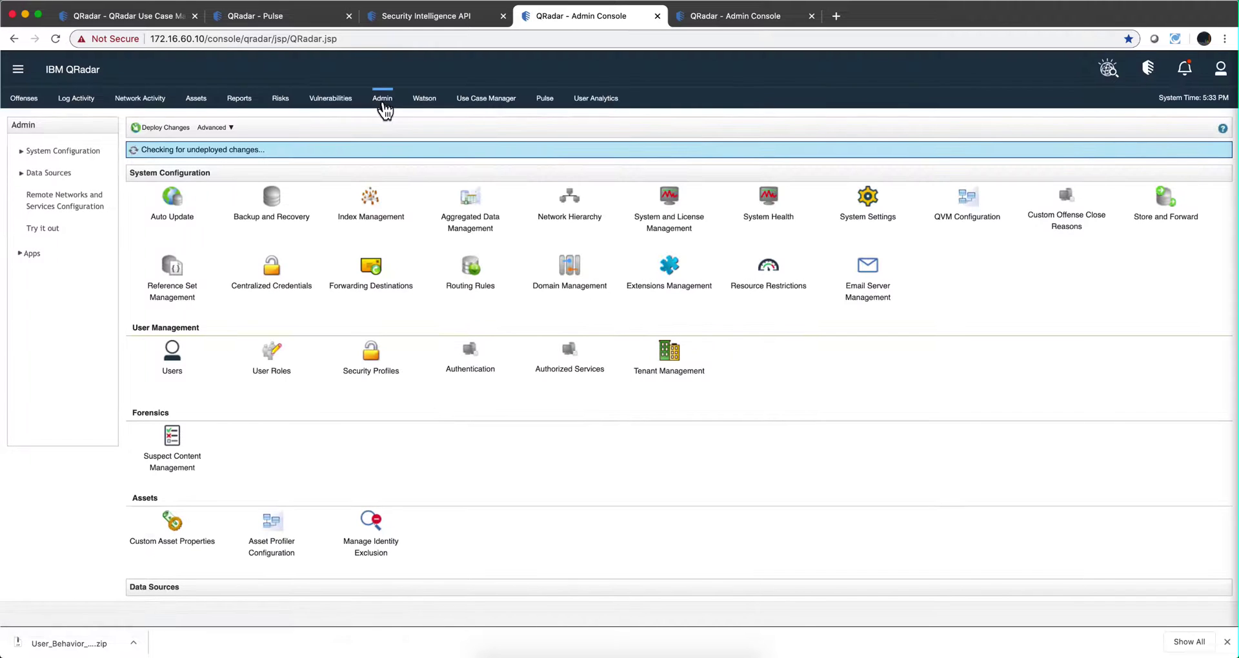
scroll(467, 431, down, 10)
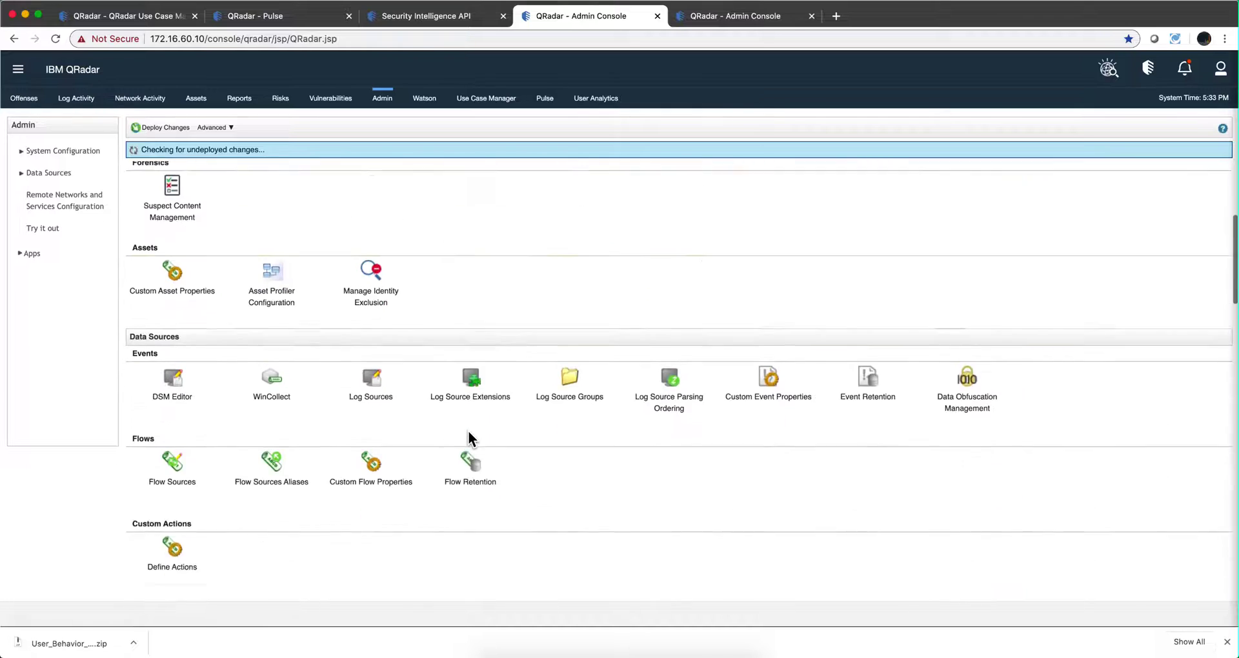
scroll(469, 438, down, 6)
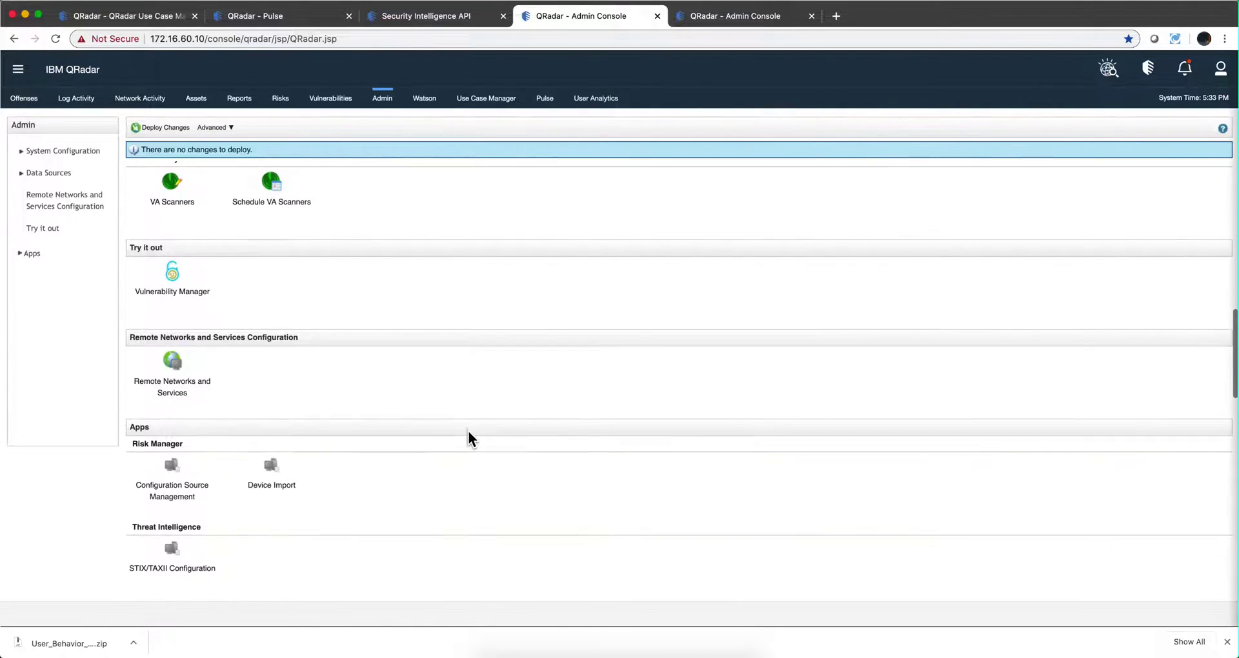
scroll(470, 438, down, 1)
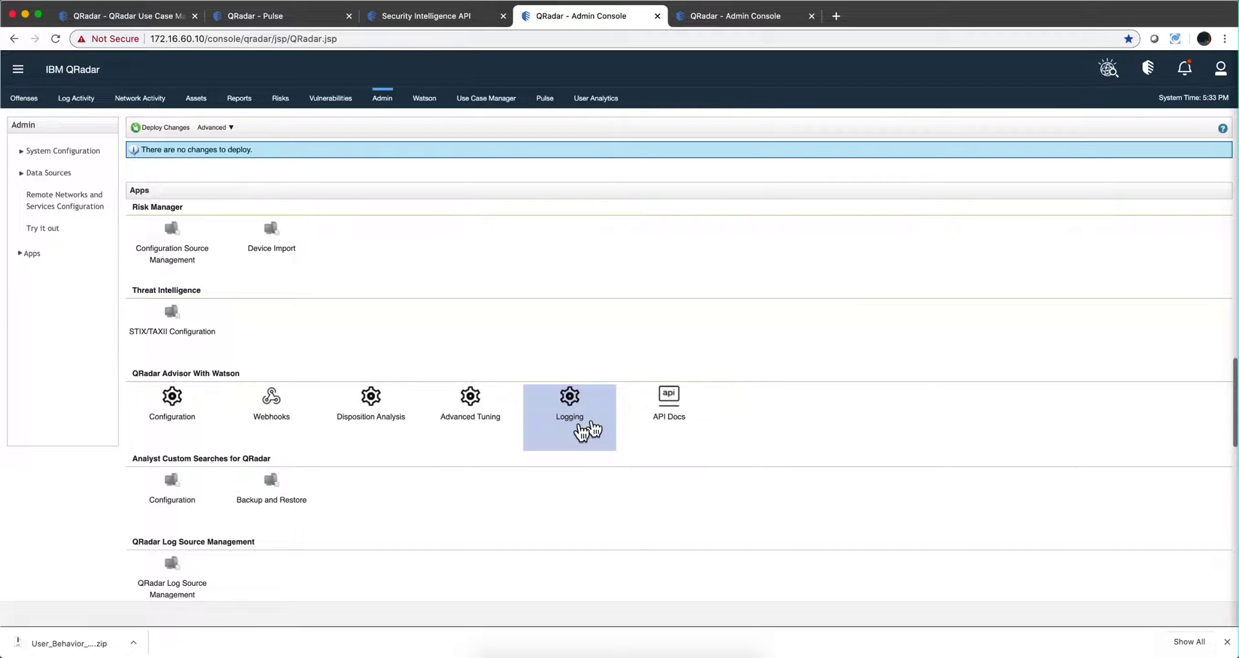
scroll(473, 441, up, 5)
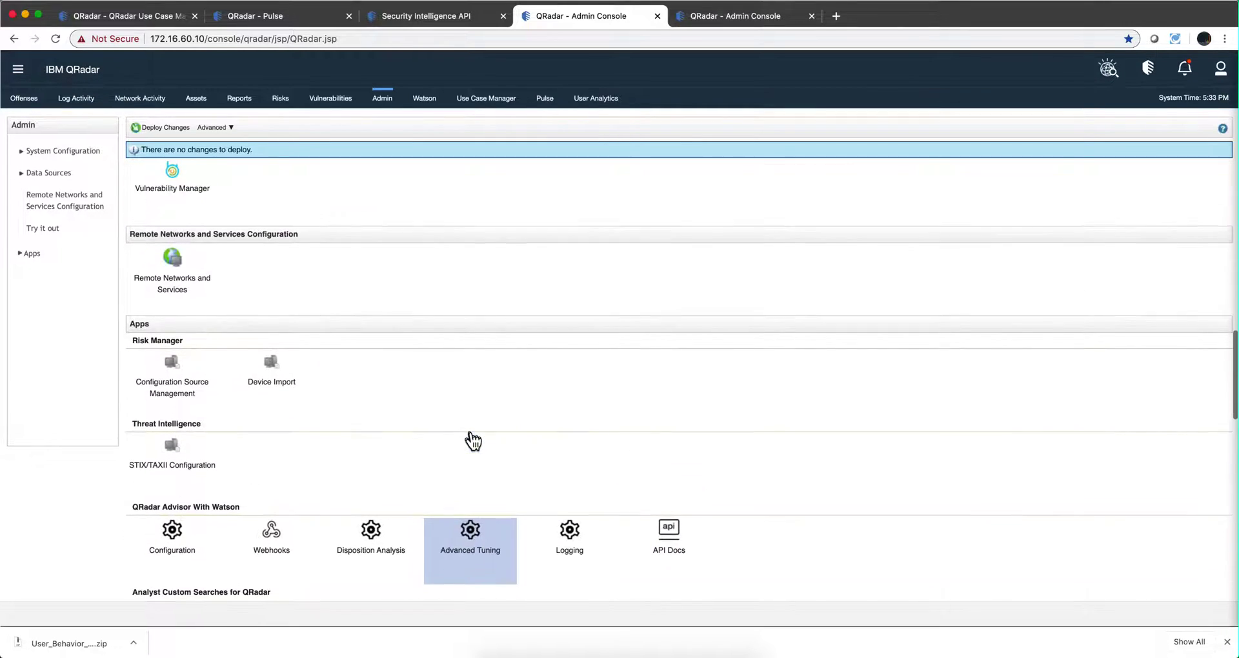
scroll(471, 432, down, 5)
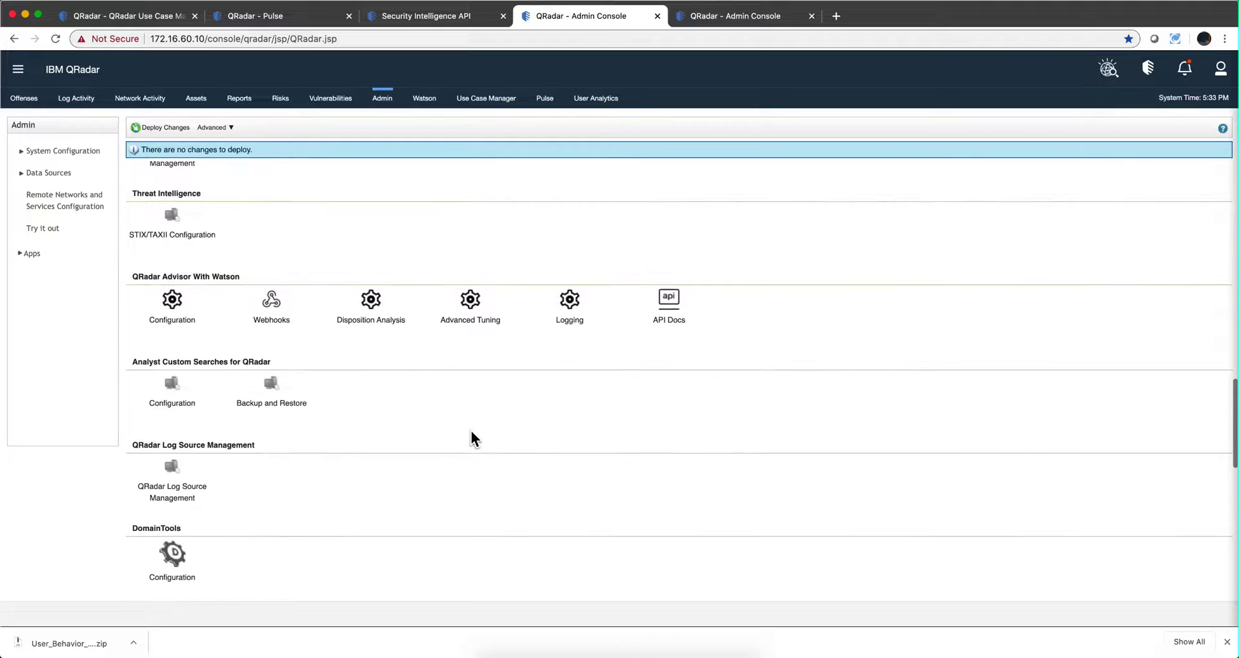
scroll(471, 433, down, 3)
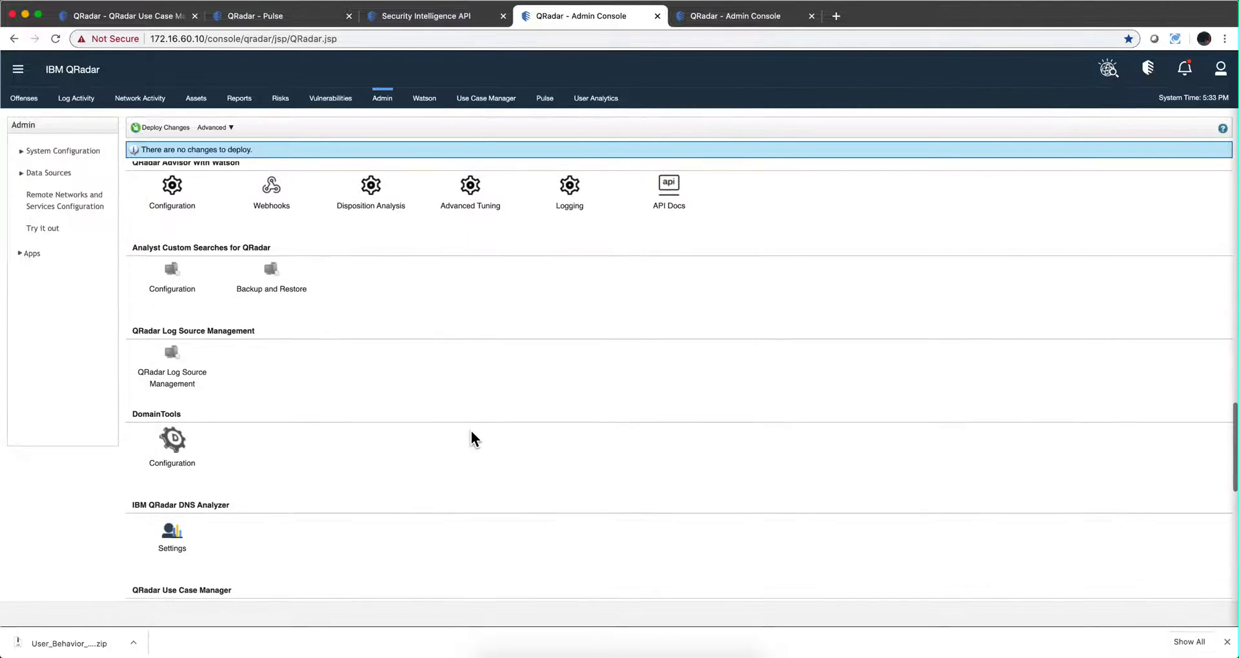
scroll(471, 439, down, 1)
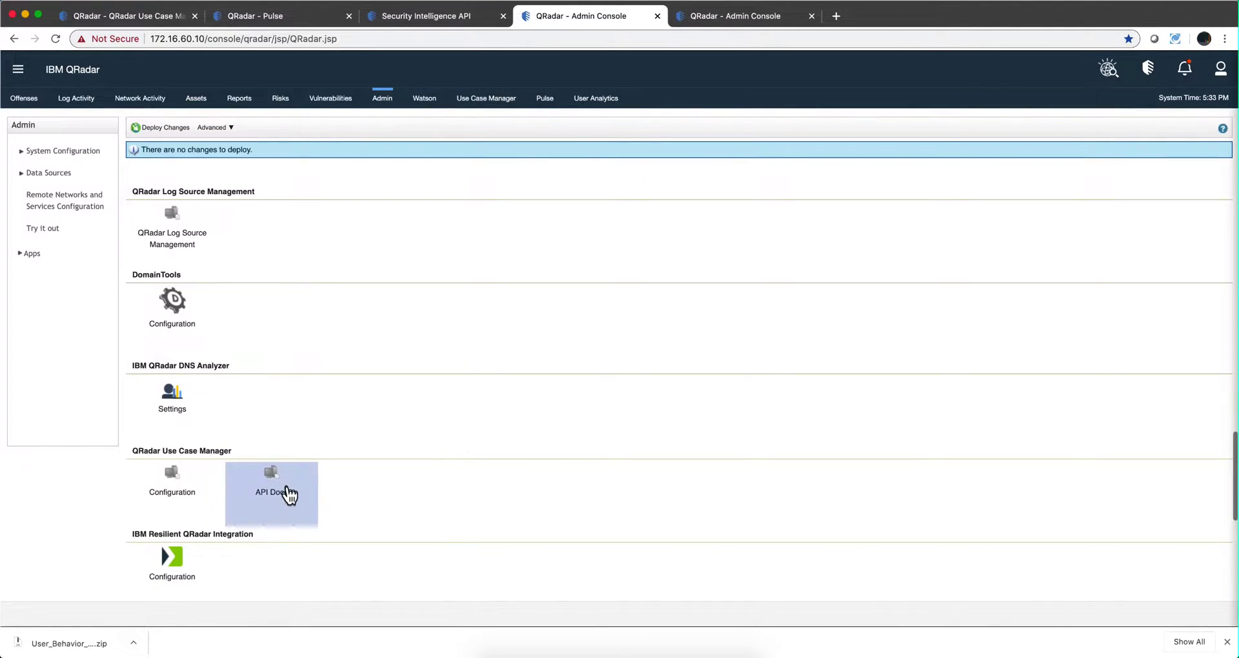
click(285, 490)
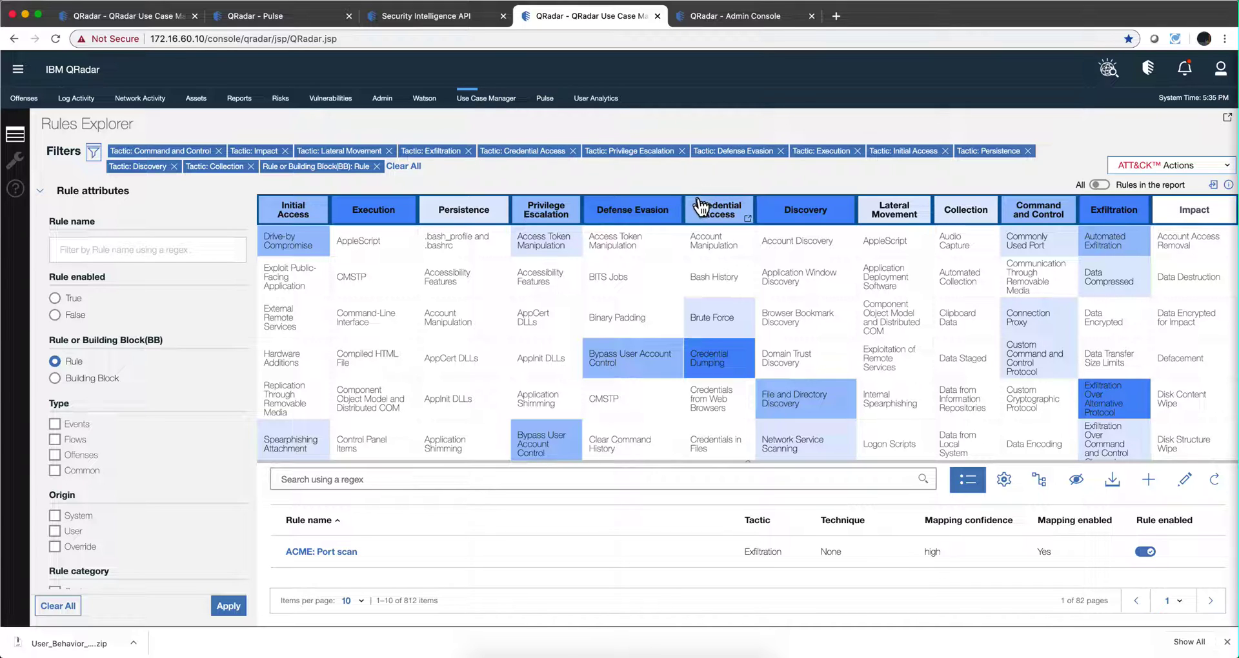
Step: Open the MITRE ATT&CK Credential Access page, select tactic ID TA0006, then close it
click(749, 222)
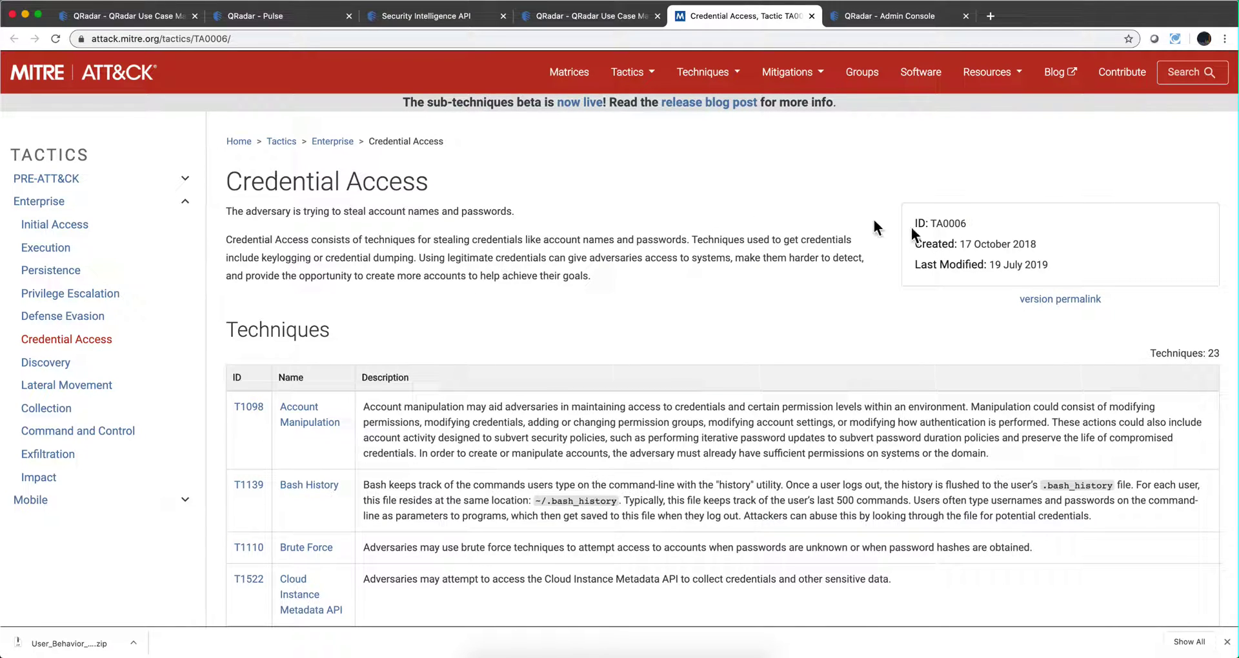
drag(968, 225, 928, 223)
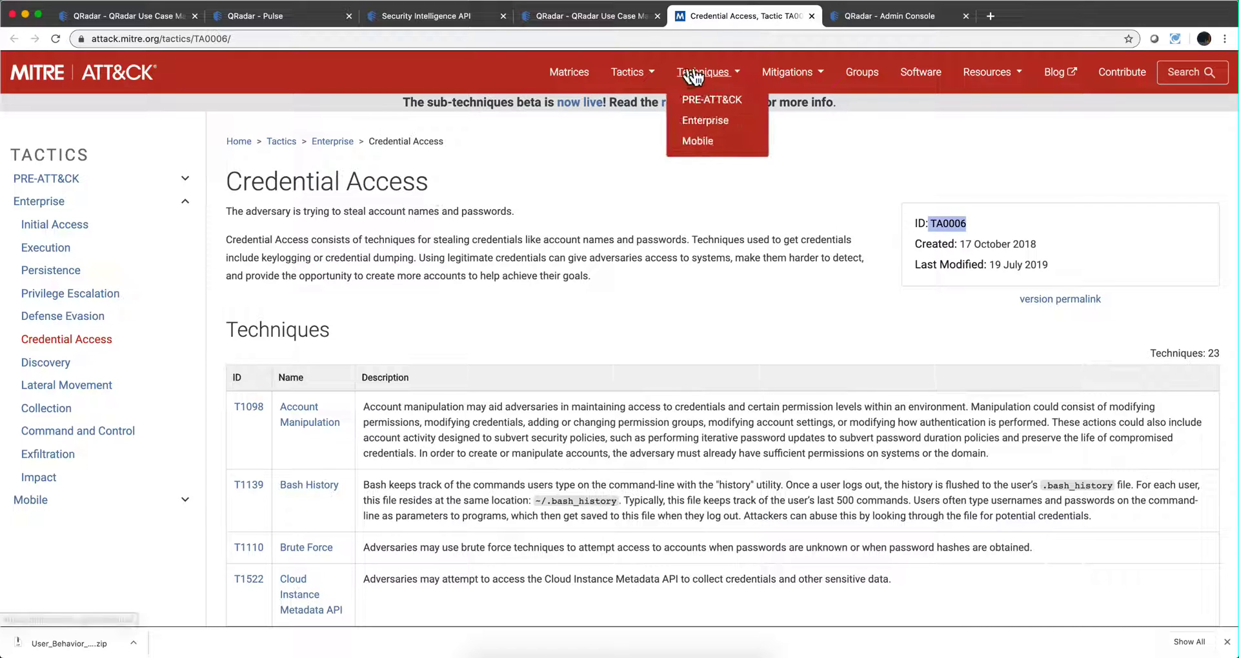
click(811, 15)
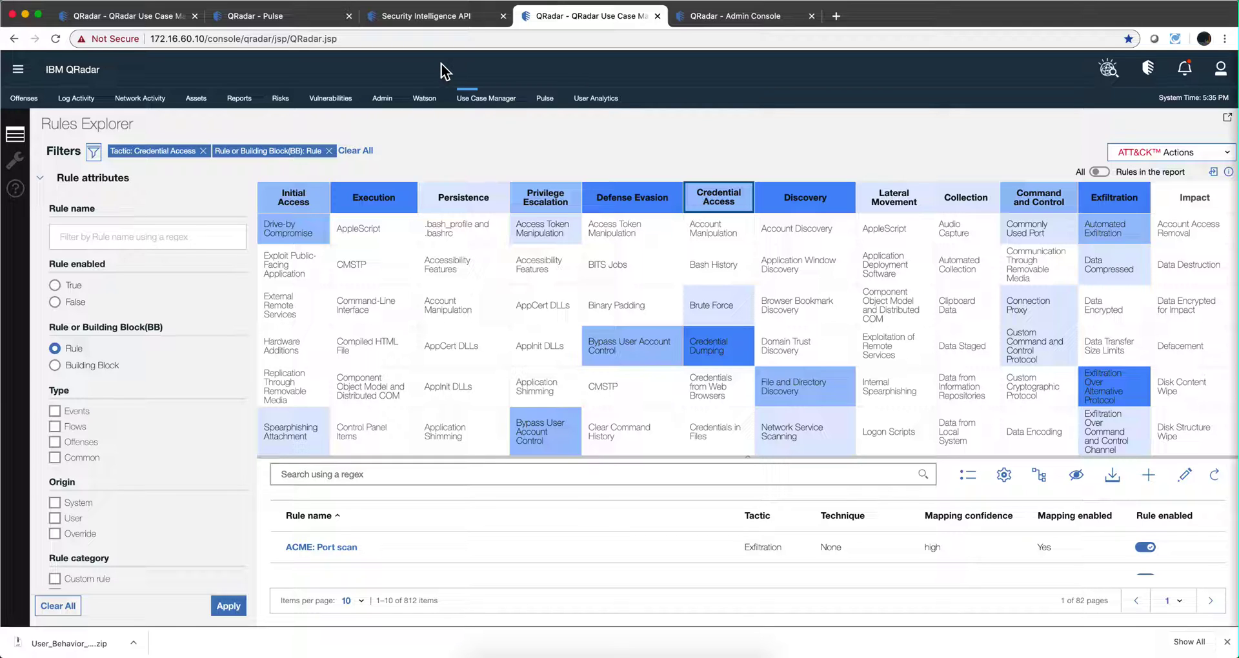
Step: Reopen the Use Case Manager API Docs from the Admin Console to list the MITRE endpoints
key(ctrl+Tab)
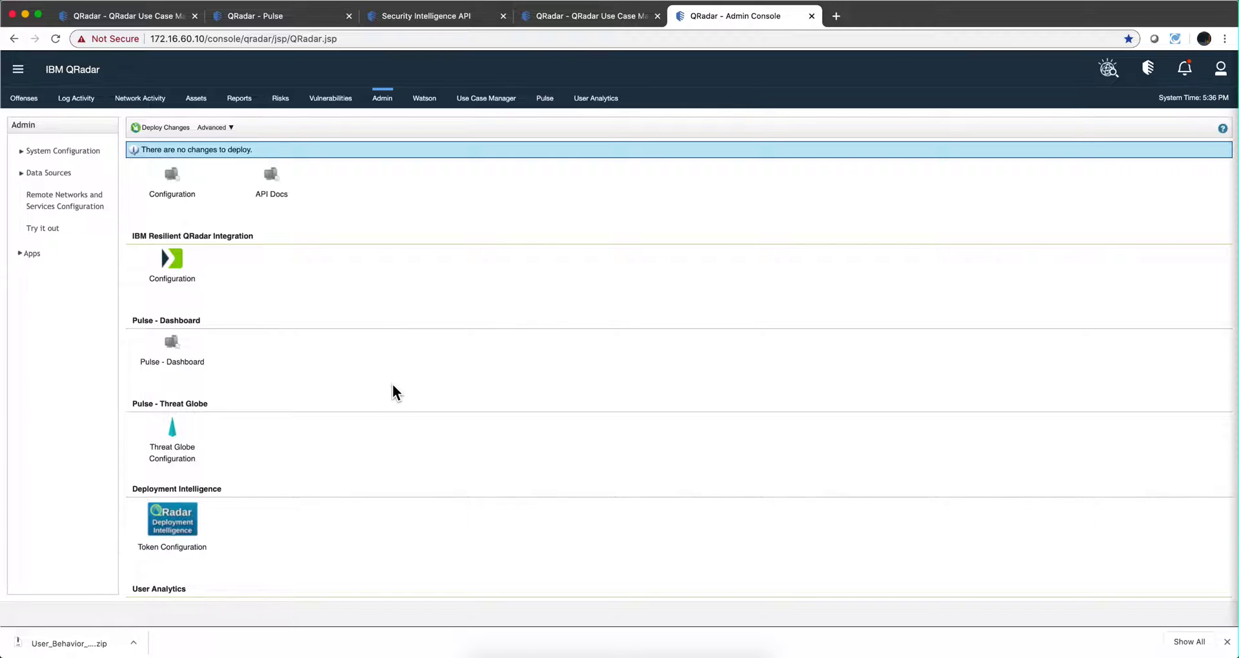
scroll(393, 386, up, 4)
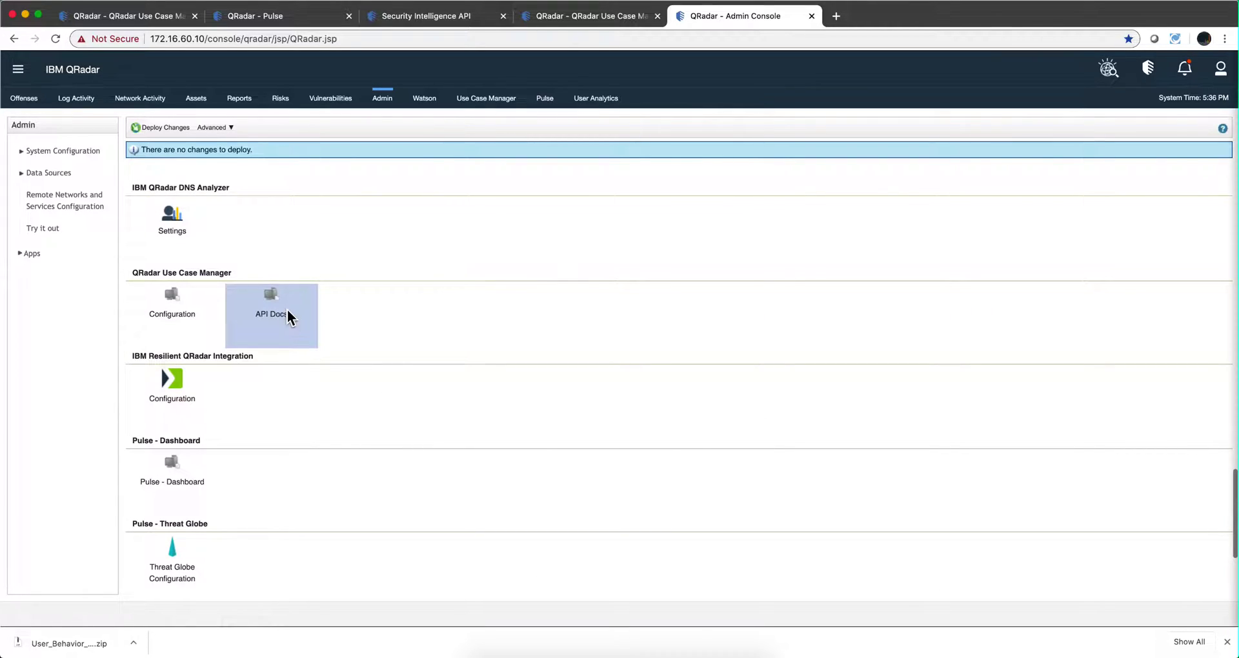
click(288, 312)
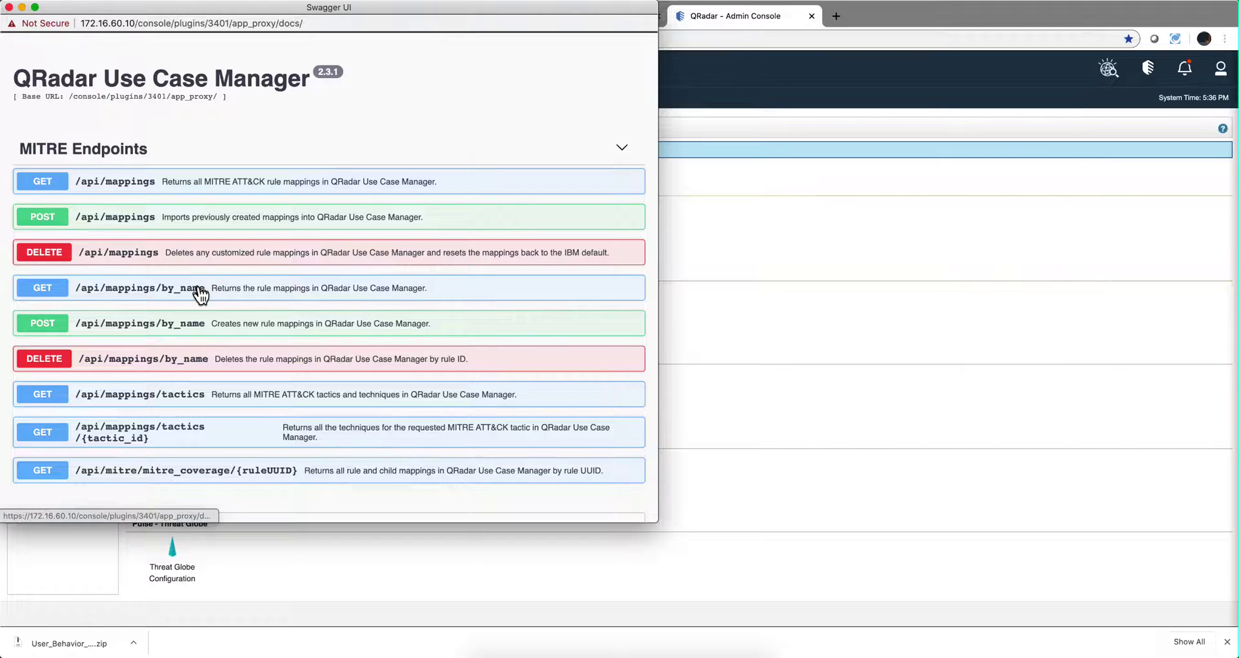
scroll(200, 287, down, 3)
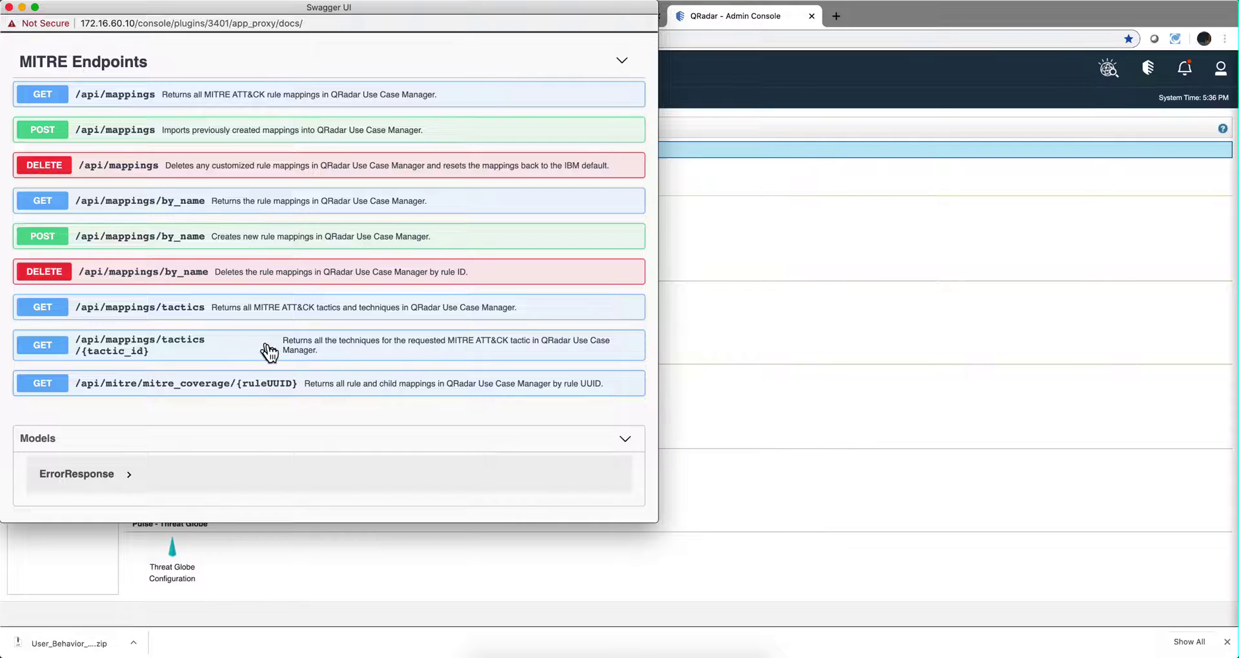
Step: Try out GET /api/mappings/tactics/{tactic_id} with tactic_id TA0006 and review the 200 response
click(45, 349)
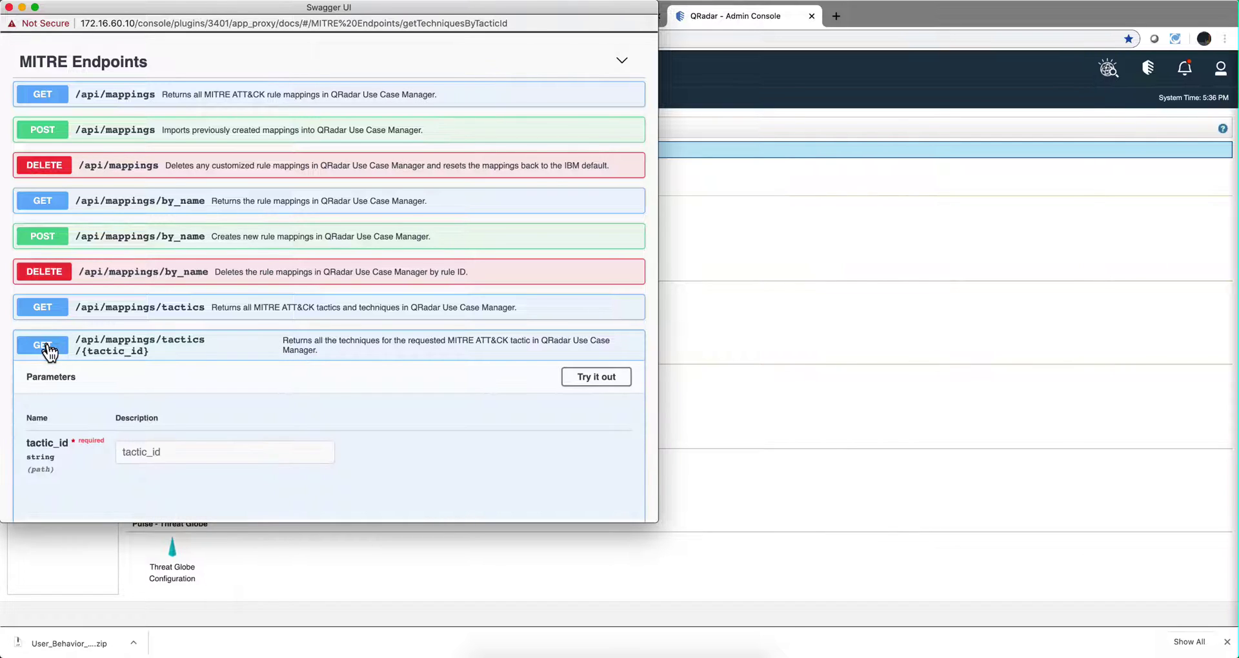
scroll(213, 381, down, 2)
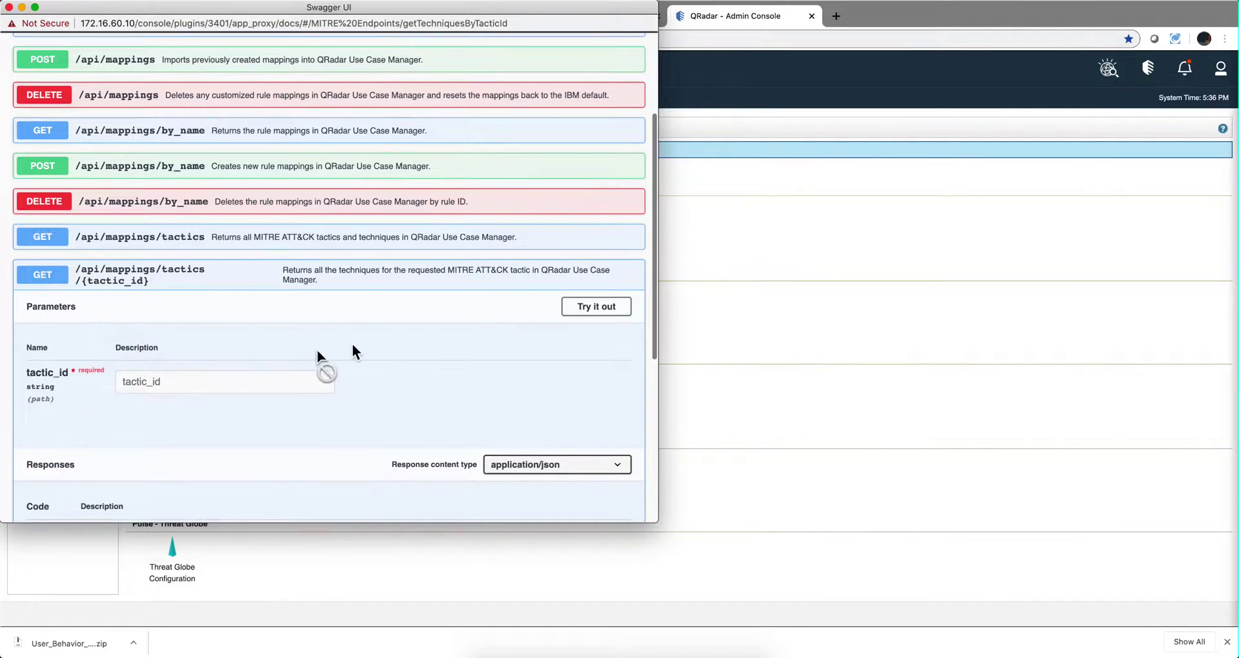
click(595, 307)
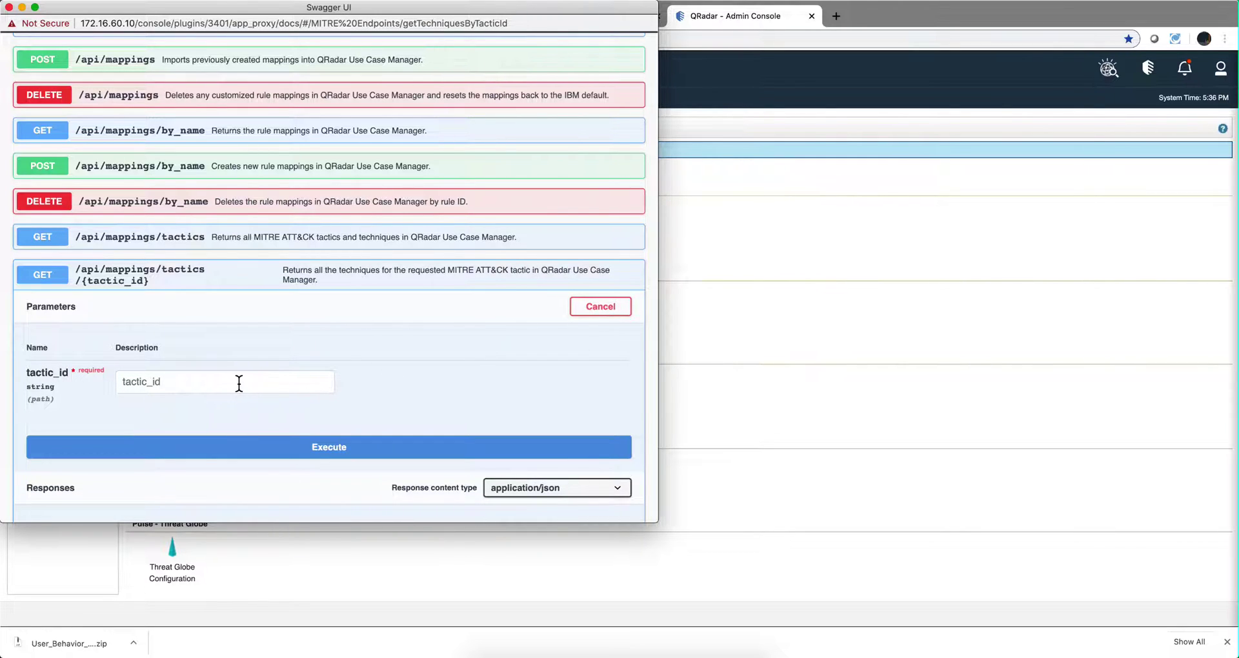
scroll(238, 383, down, 1)
click(116, 366)
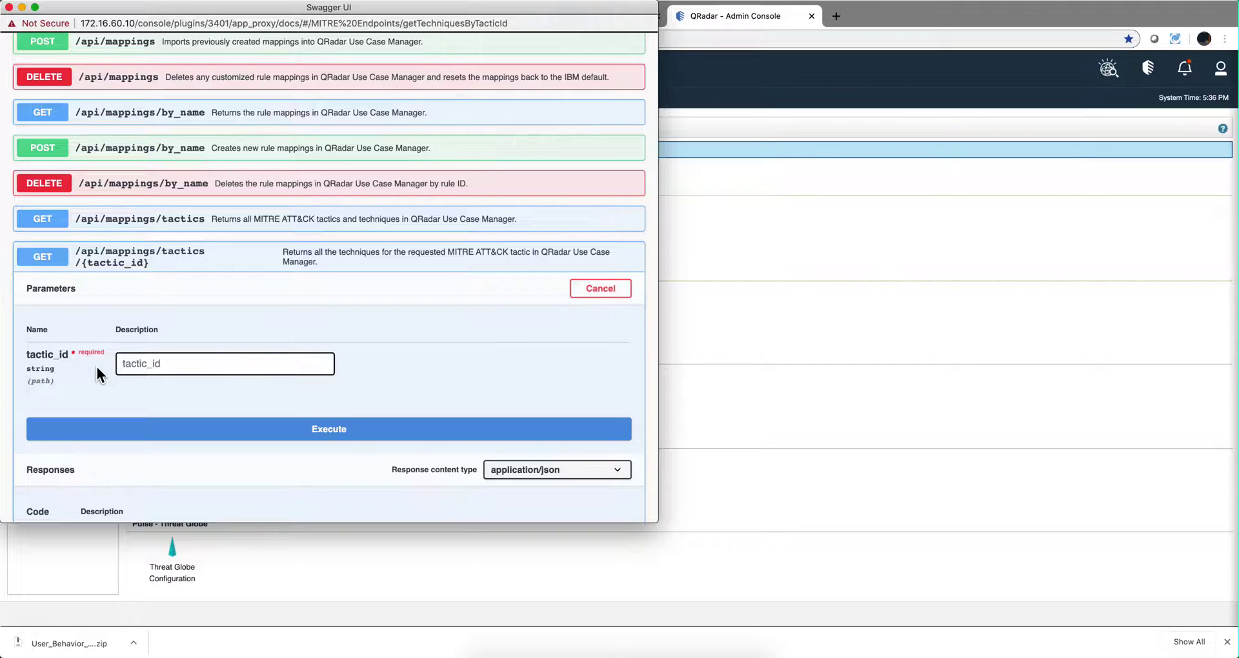
text(TA0006)
click(299, 432)
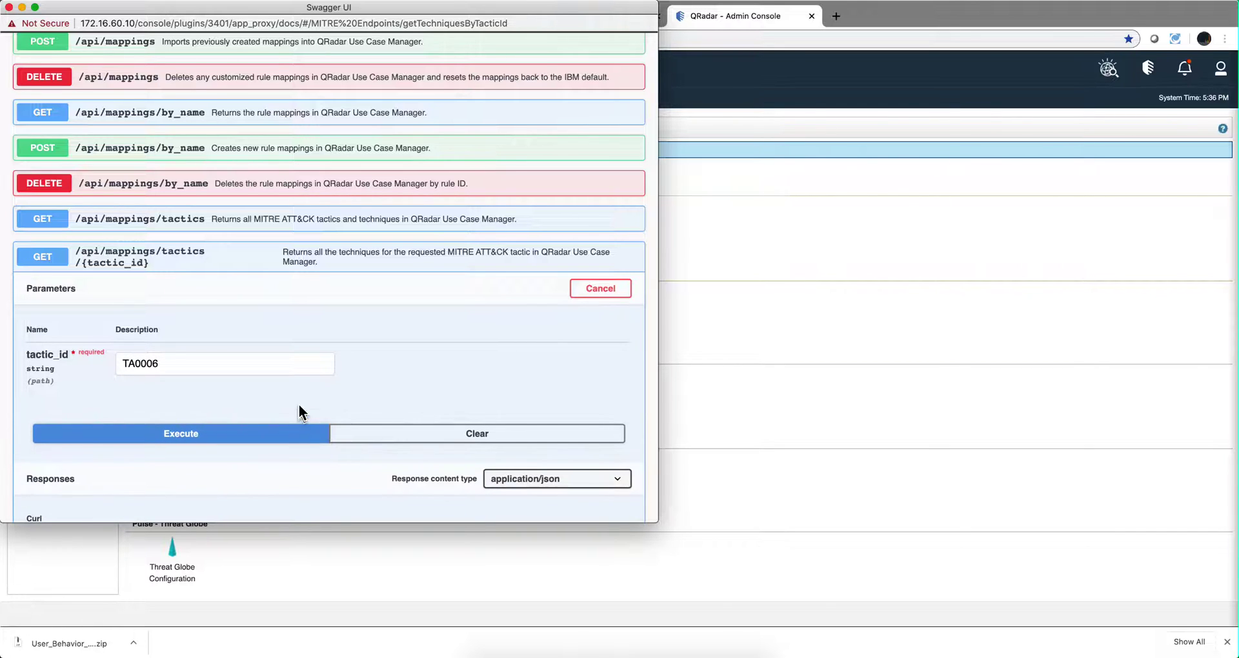
scroll(298, 404, down, 2)
scroll(297, 404, down, 8)
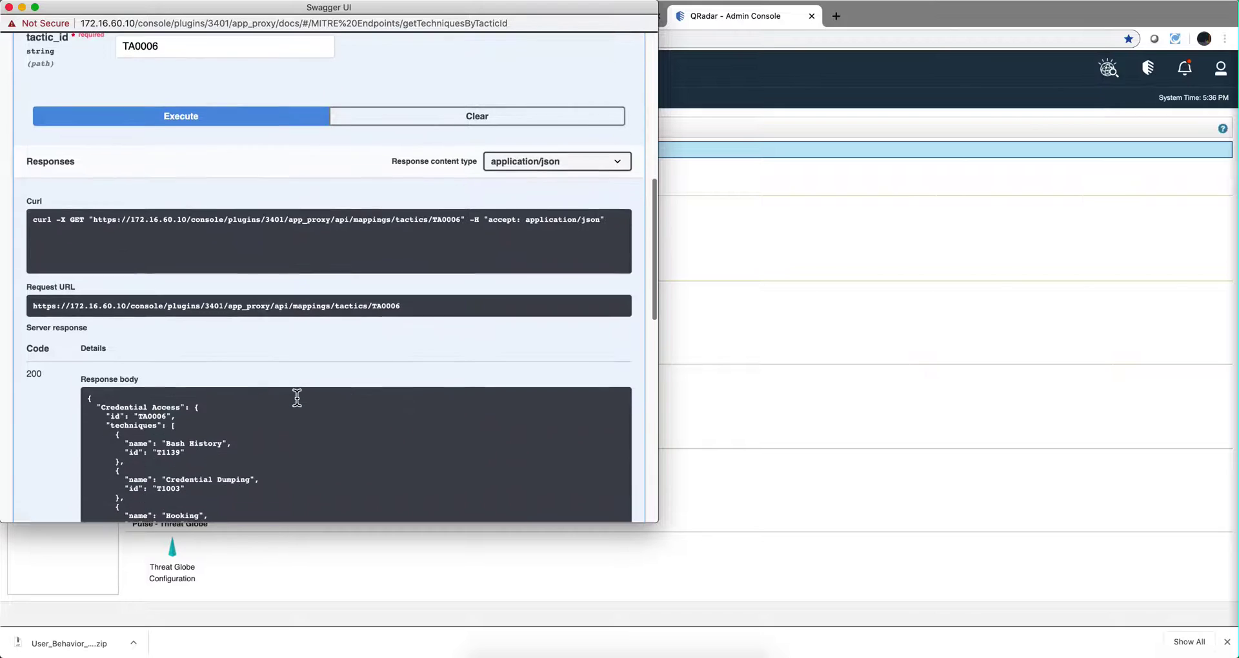
Step: Highlight the Credential Access key and the Request URL path, then close the API docs window
scroll(297, 398, up, 2)
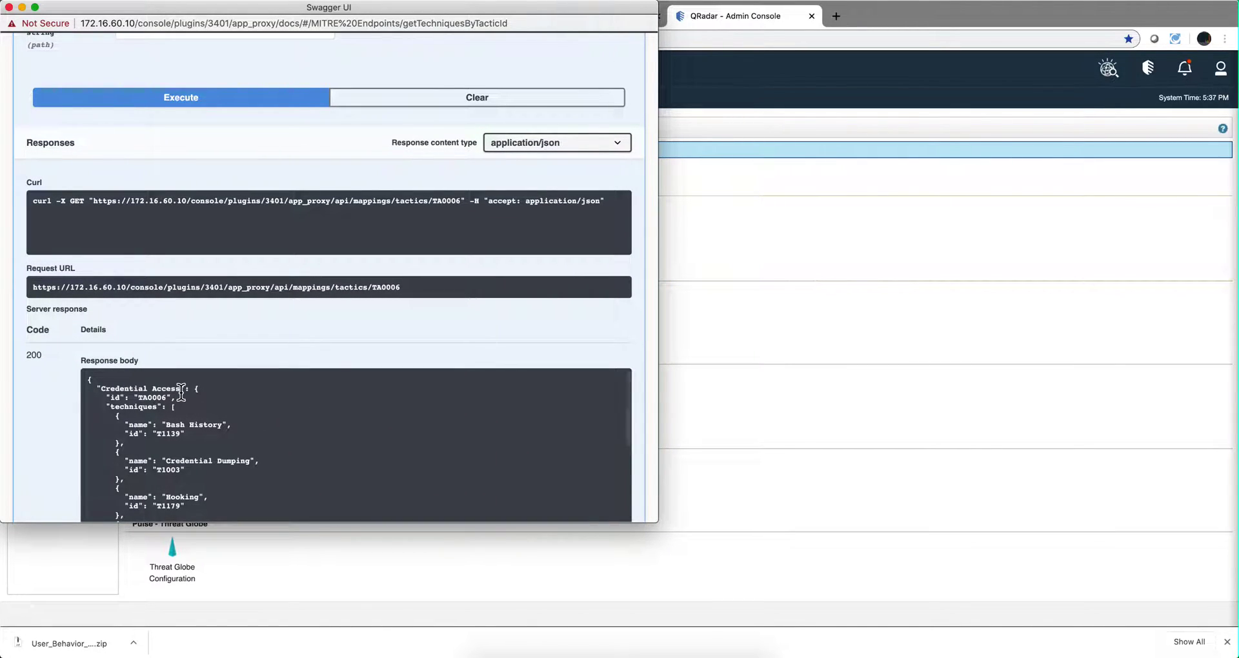
drag(181, 389, 103, 390)
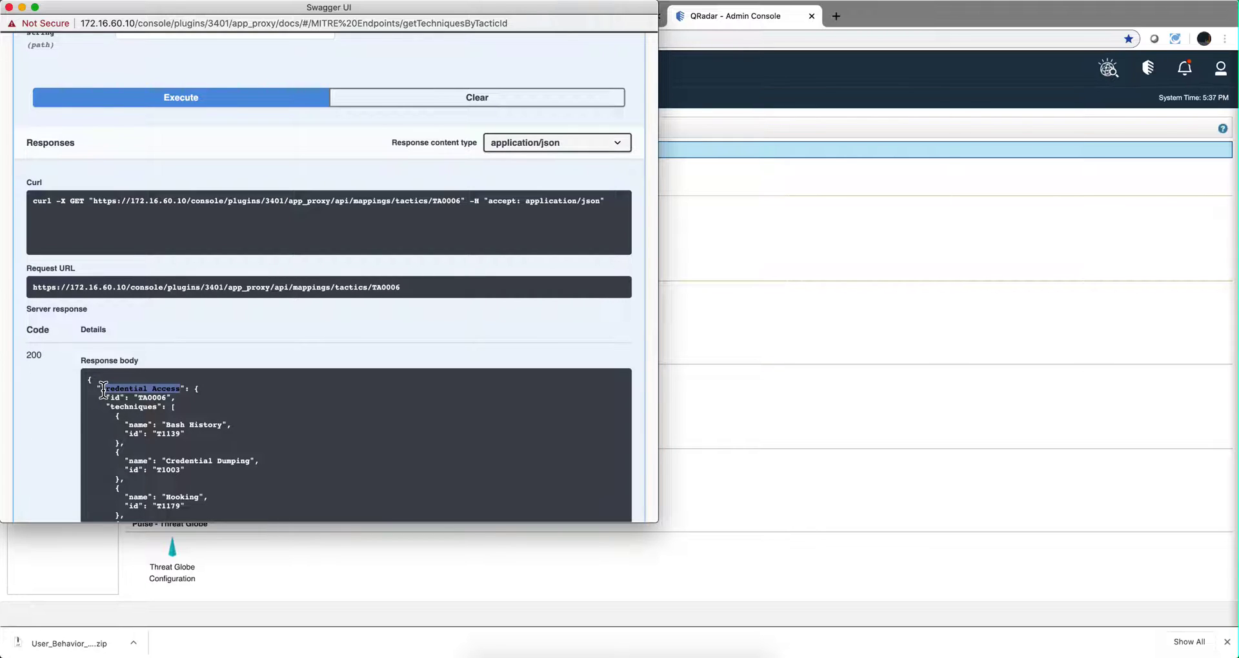
click(256, 322)
drag(127, 288, 382, 302)
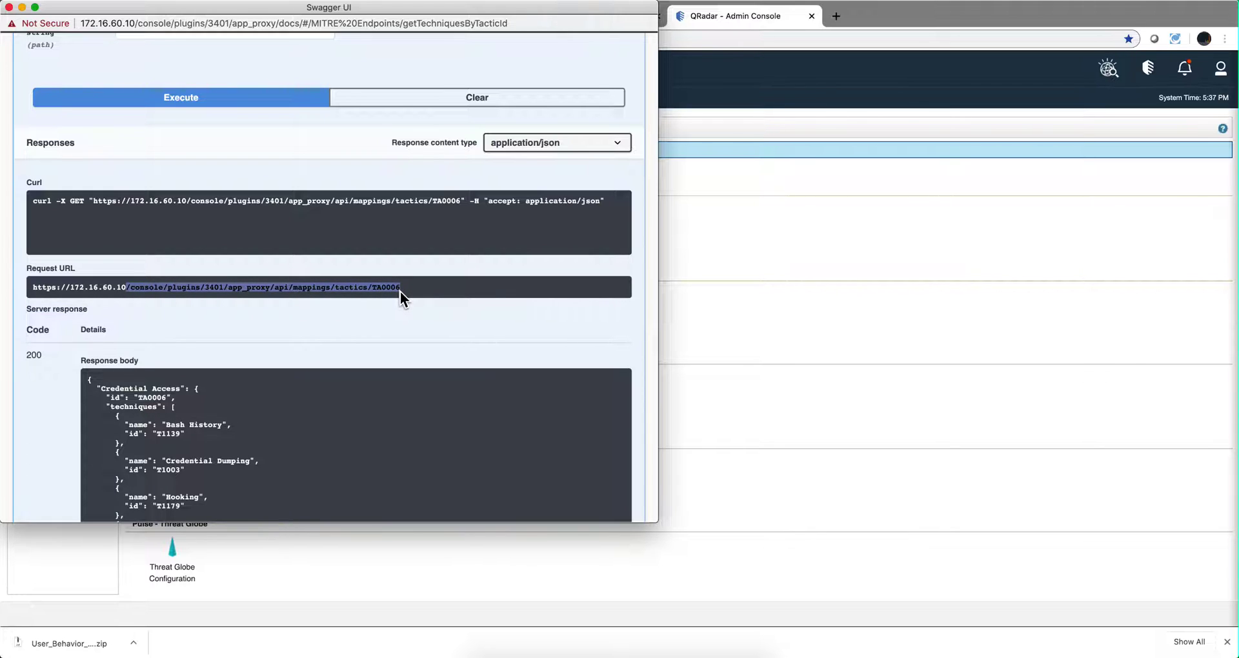
click(10, 7)
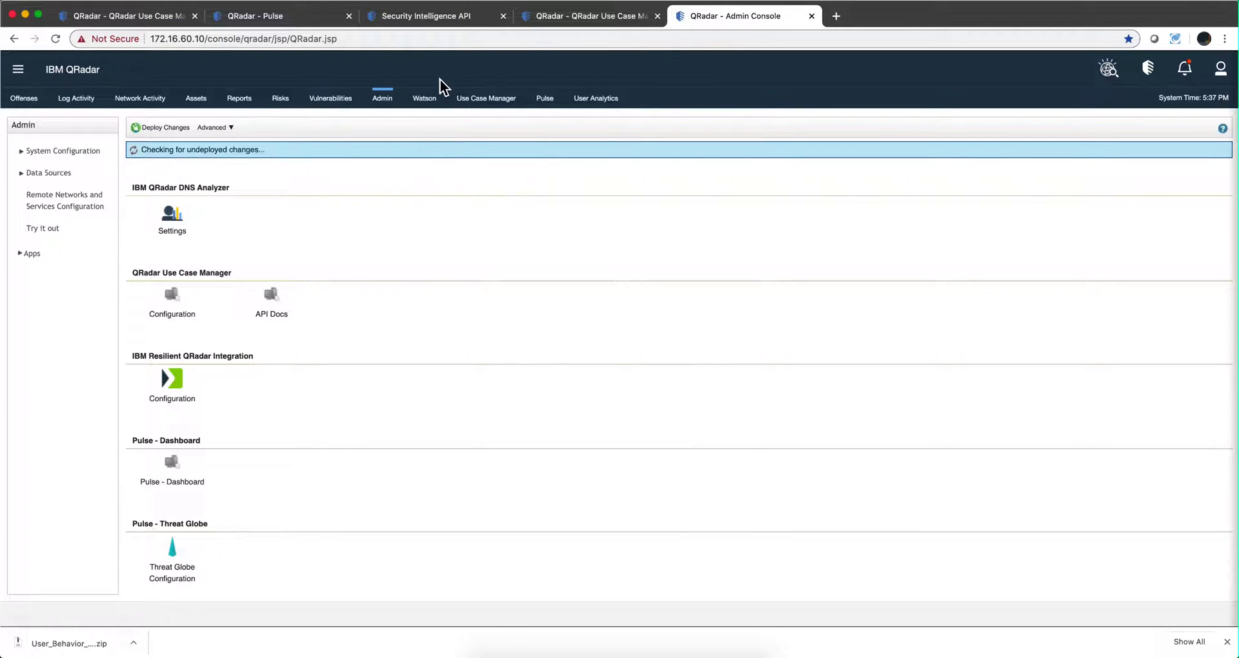
Step: Switch to Pulse, select the REST API calls dashboard and open its configuration page
click(301, 18)
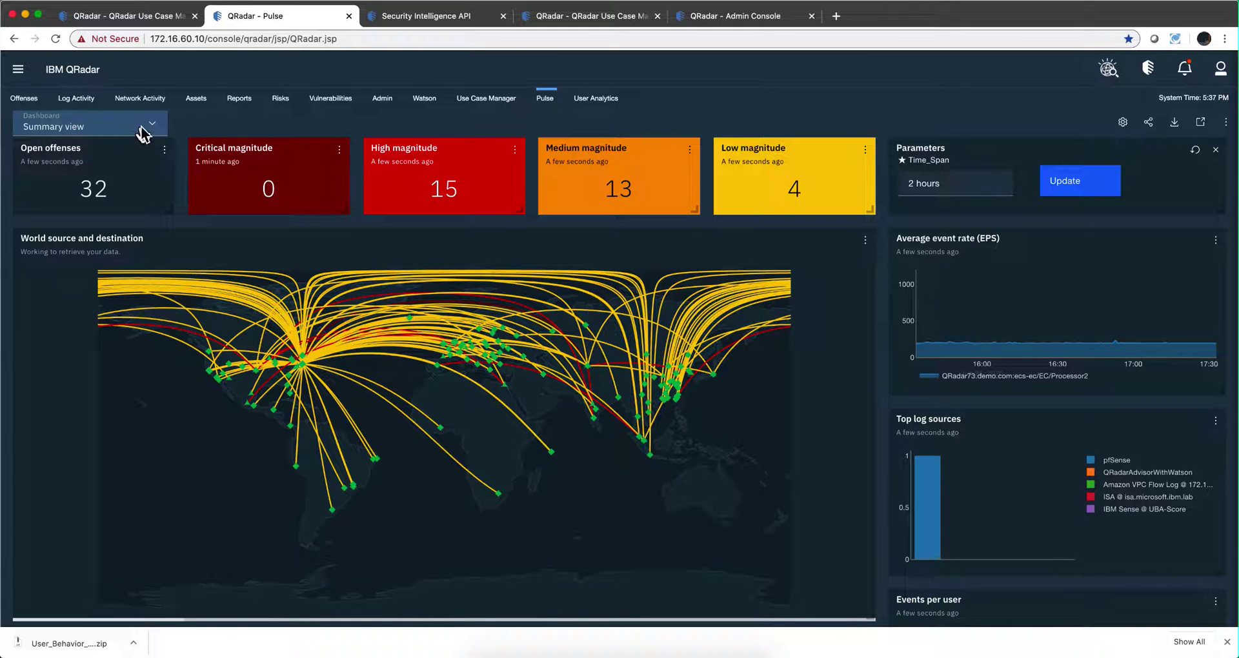
click(143, 133)
scroll(101, 328, down, 4)
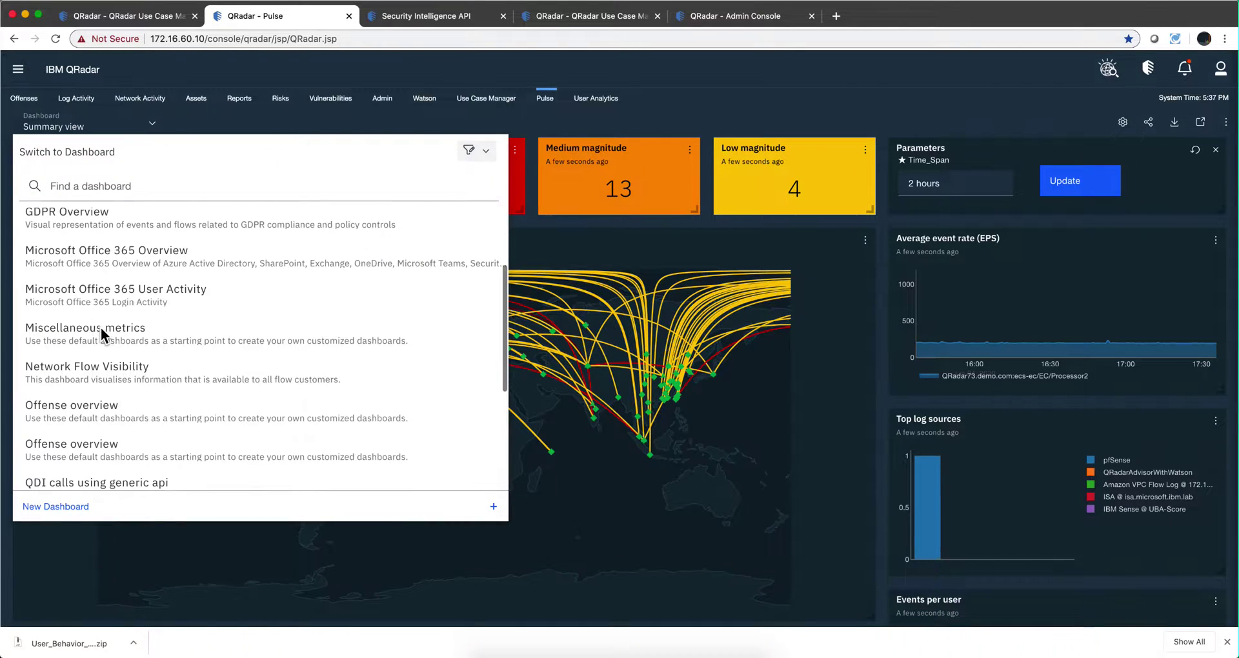
scroll(94, 448, down, 4)
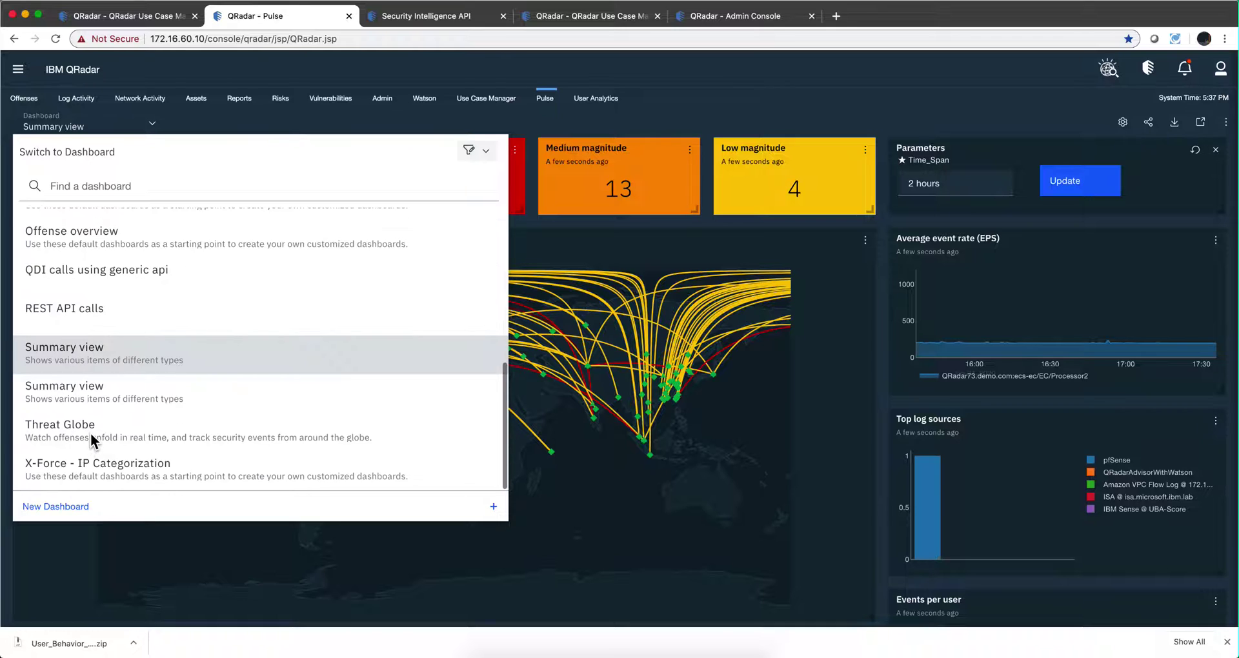
click(92, 313)
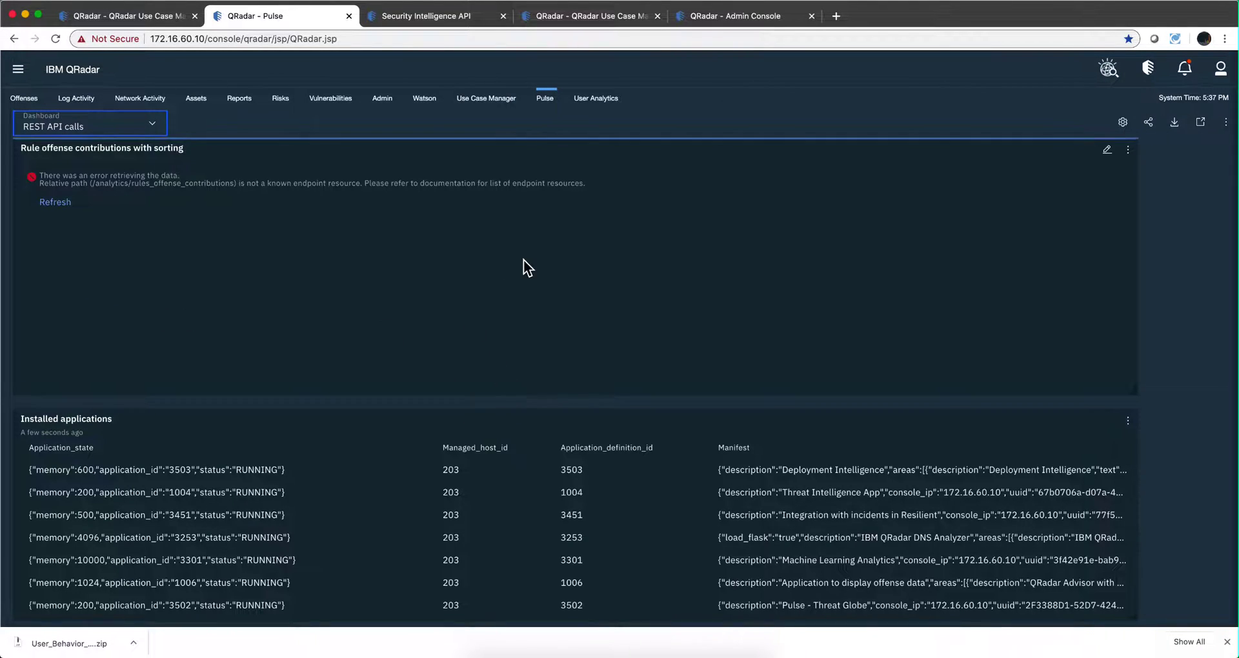
click(1123, 124)
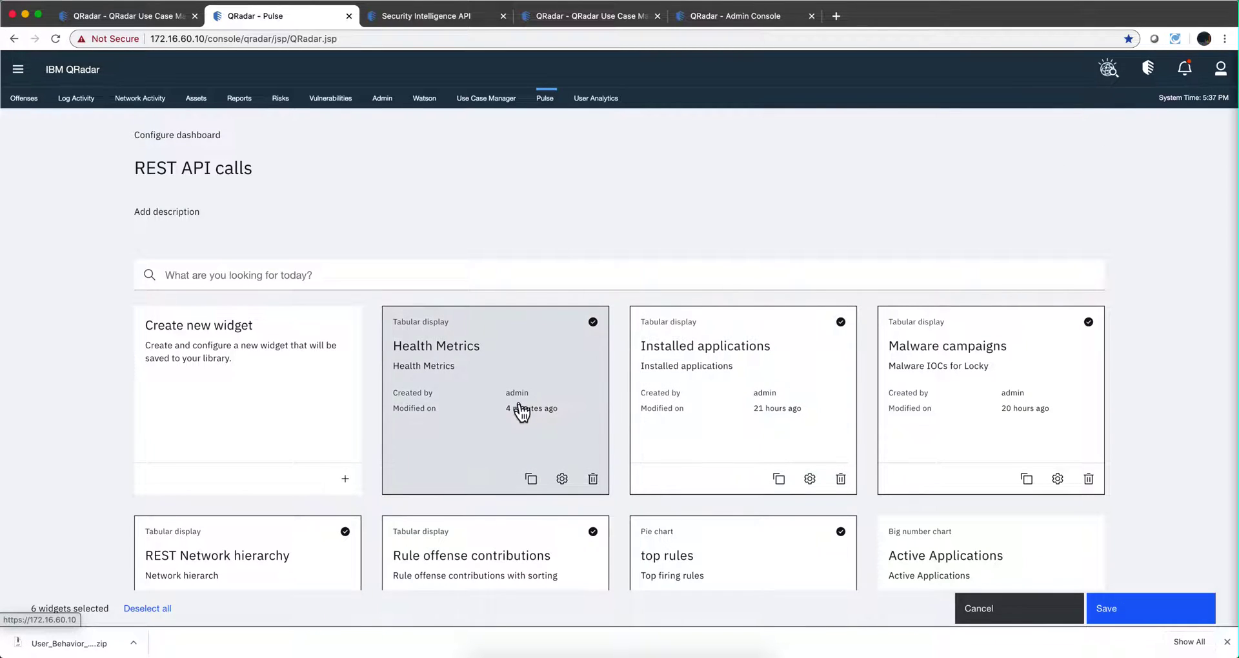
Step: Duplicate the Health Metrics widget and rename the copy to 'Name'
click(532, 479)
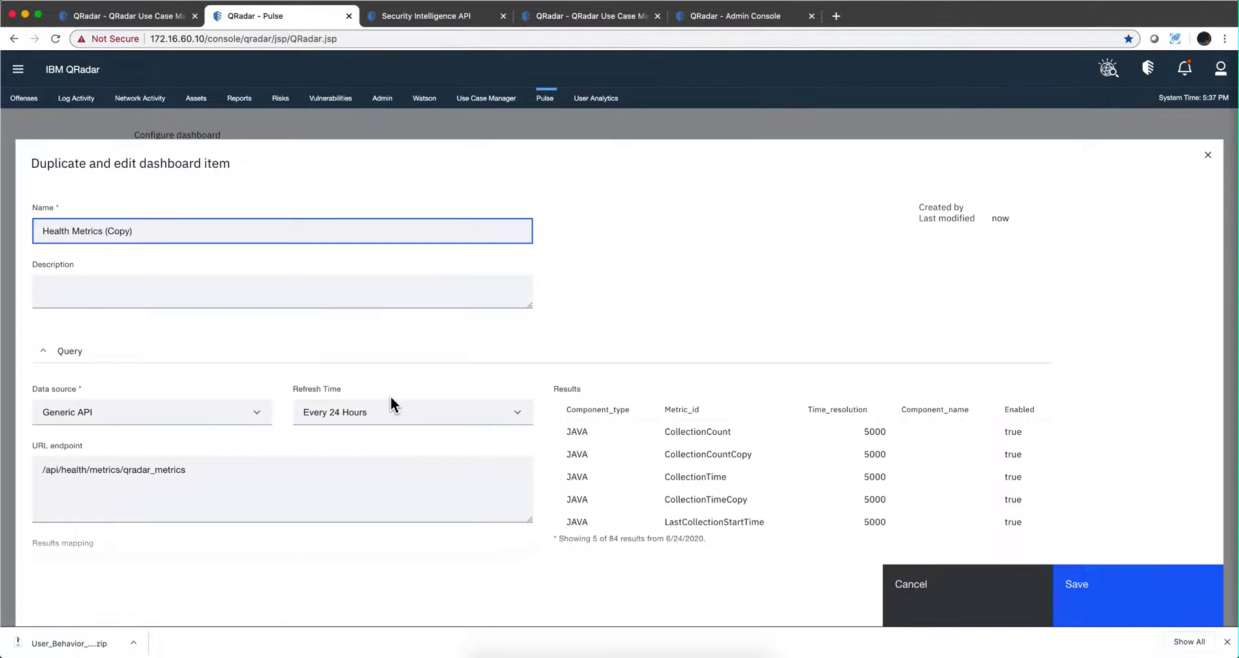
drag(136, 233, 4, 234)
text(Name)
Step: Paste the TA0006 tactics mapping path as URL endpoint and set results mapping to 'Credential Access'
scroll(78, 327, down, 2)
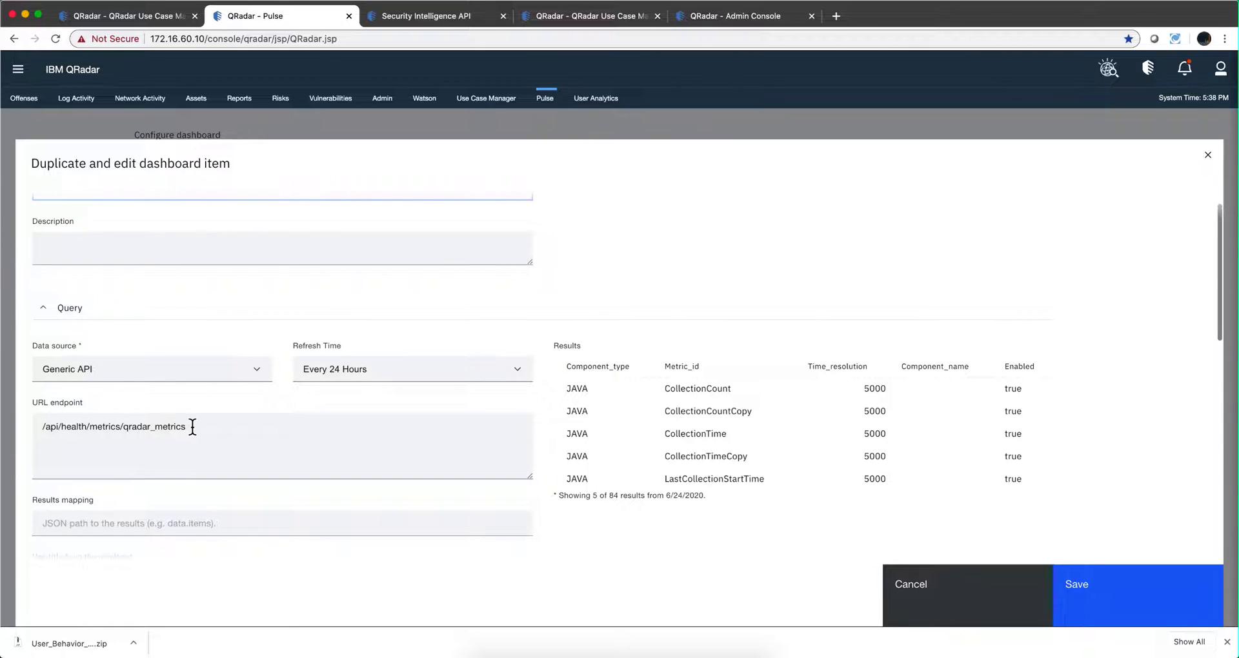
drag(188, 426, 4, 413)
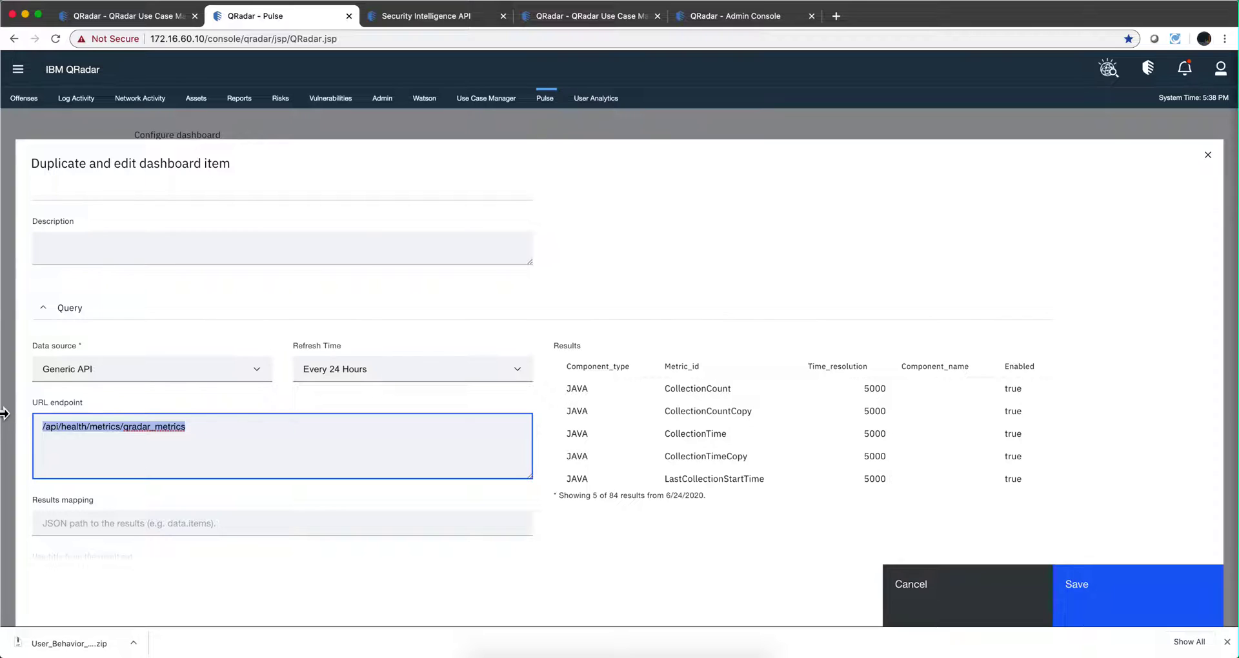
text(/console/plugins/3401/app_proxy/api/mappings/tactics/TA0006)
click(52, 525)
text(Credential)
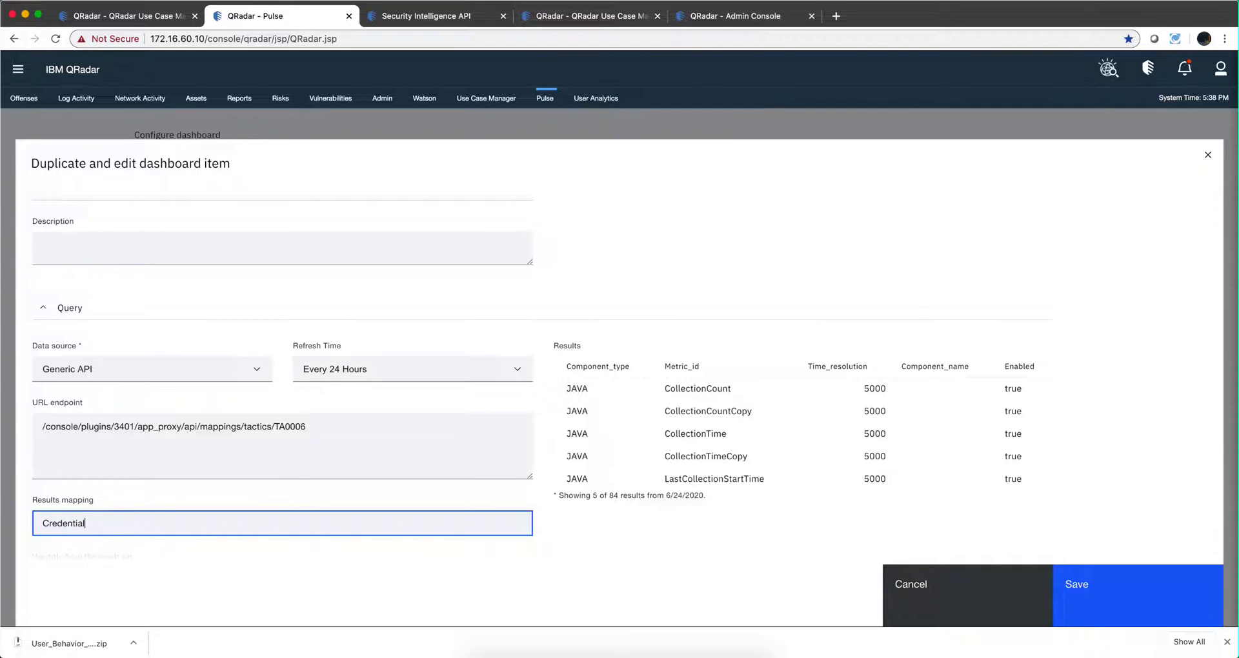
text( Access)
scroll(203, 470, down, 2)
scroll(204, 470, down, 1)
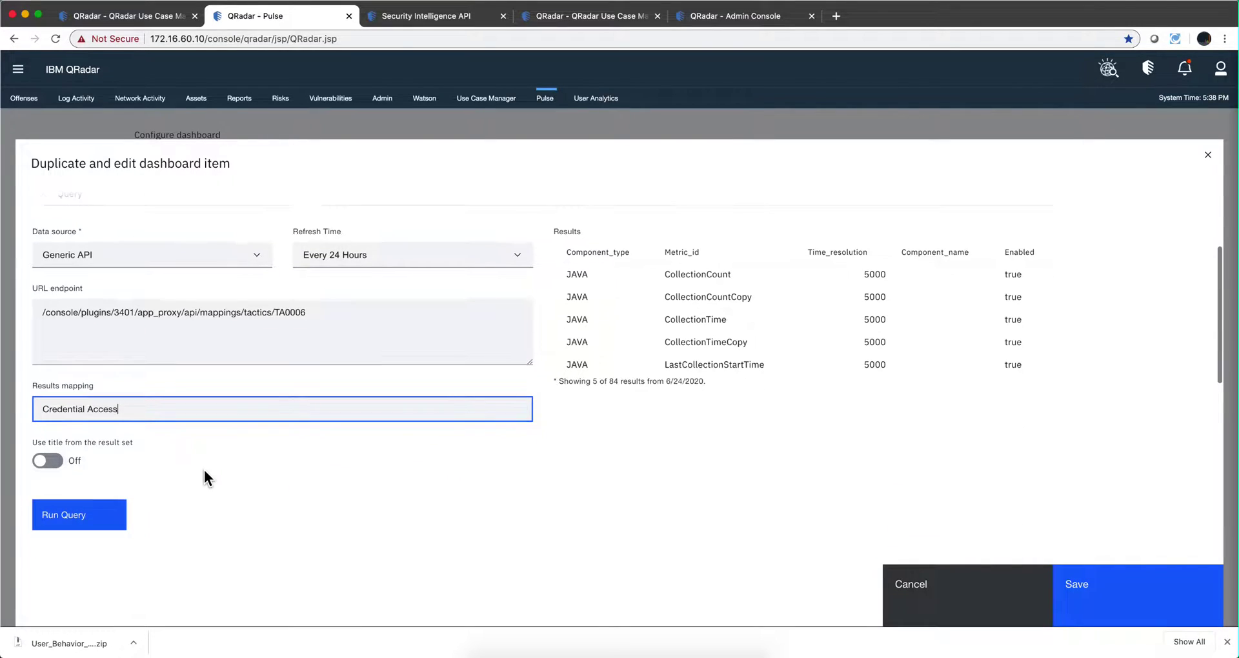
Step: Run the query, note the not-an-array format error, and dismiss the duplicate widget dialog
click(87, 526)
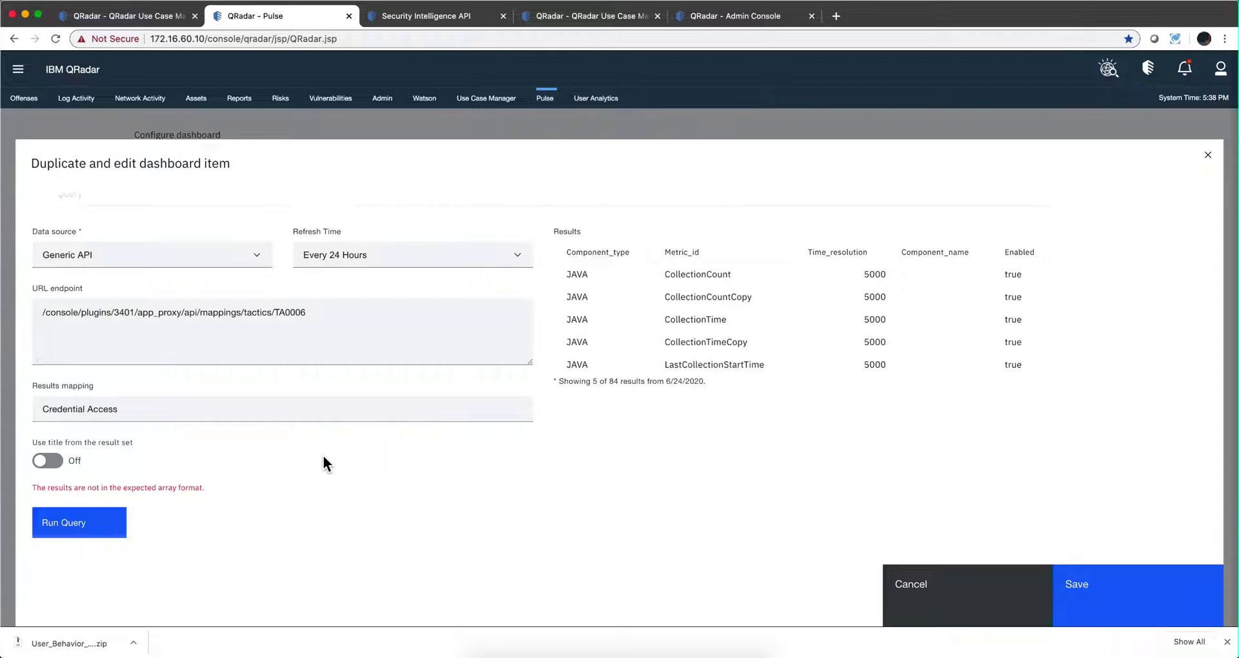
scroll(342, 445, up, 1)
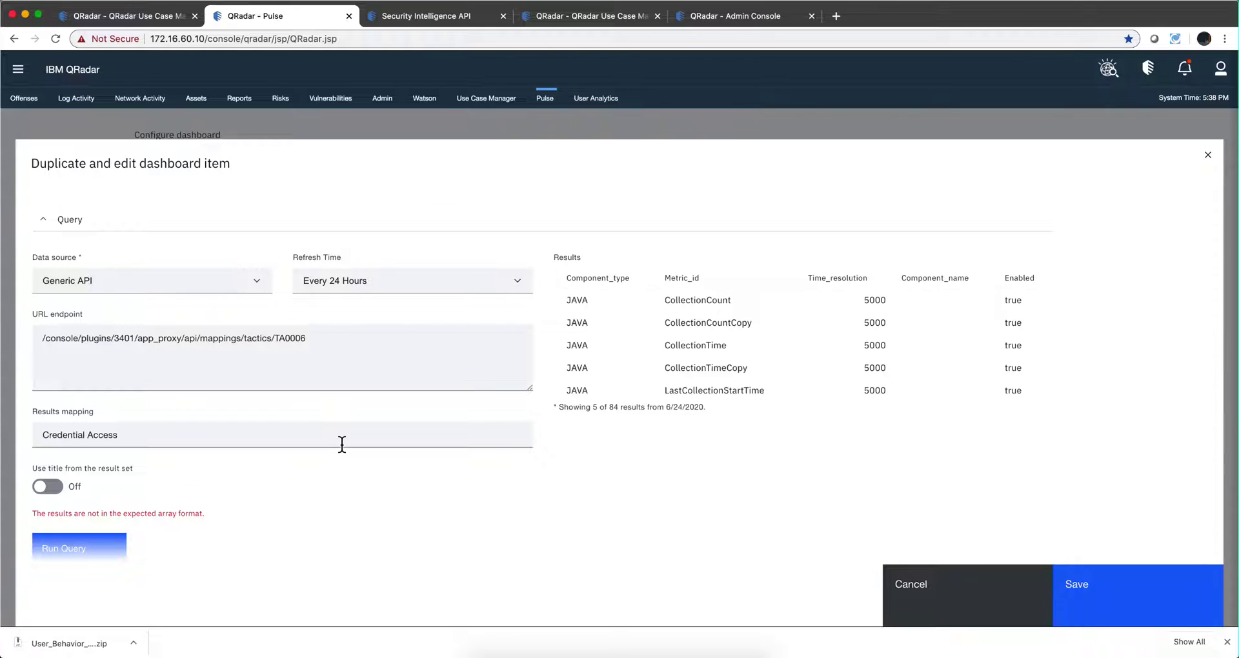
key(Escape)
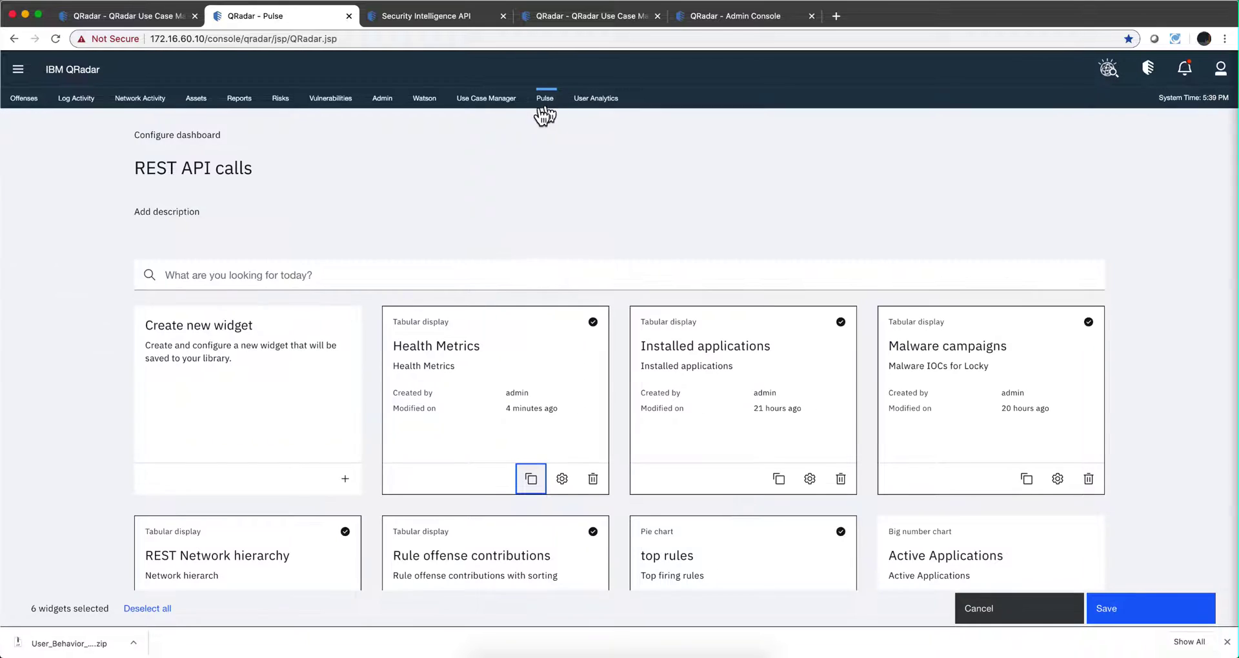
Step: Open the Admin Console and scroll its Apps section down to Pulse and Deployment Intelligence
click(381, 98)
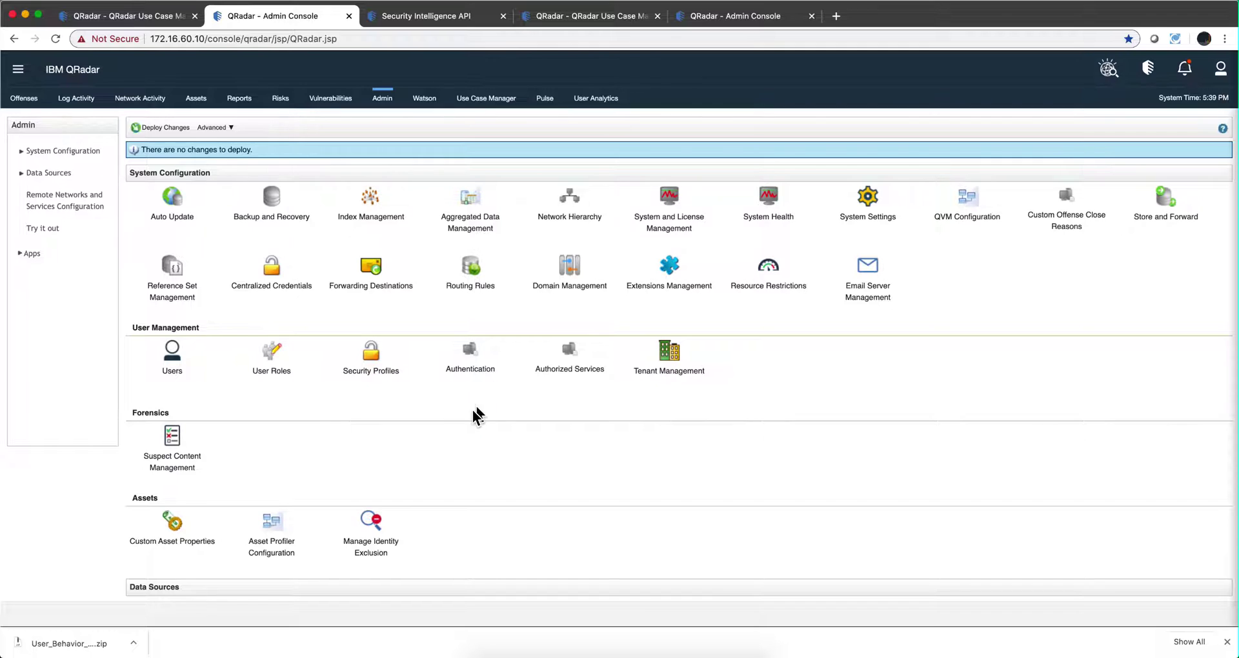
scroll(440, 420, down, 3)
scroll(440, 420, down, 15)
scroll(440, 420, down, 12)
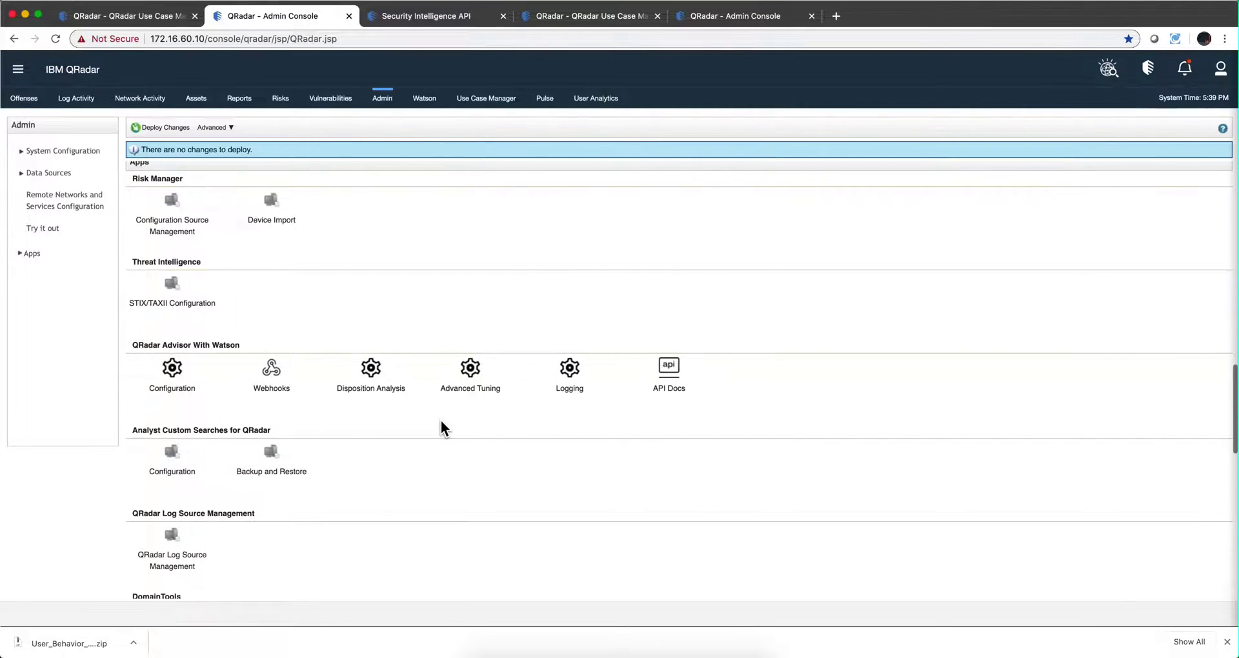
scroll(442, 427, down, 4)
scroll(397, 447, down, 4)
scroll(397, 447, down, 2)
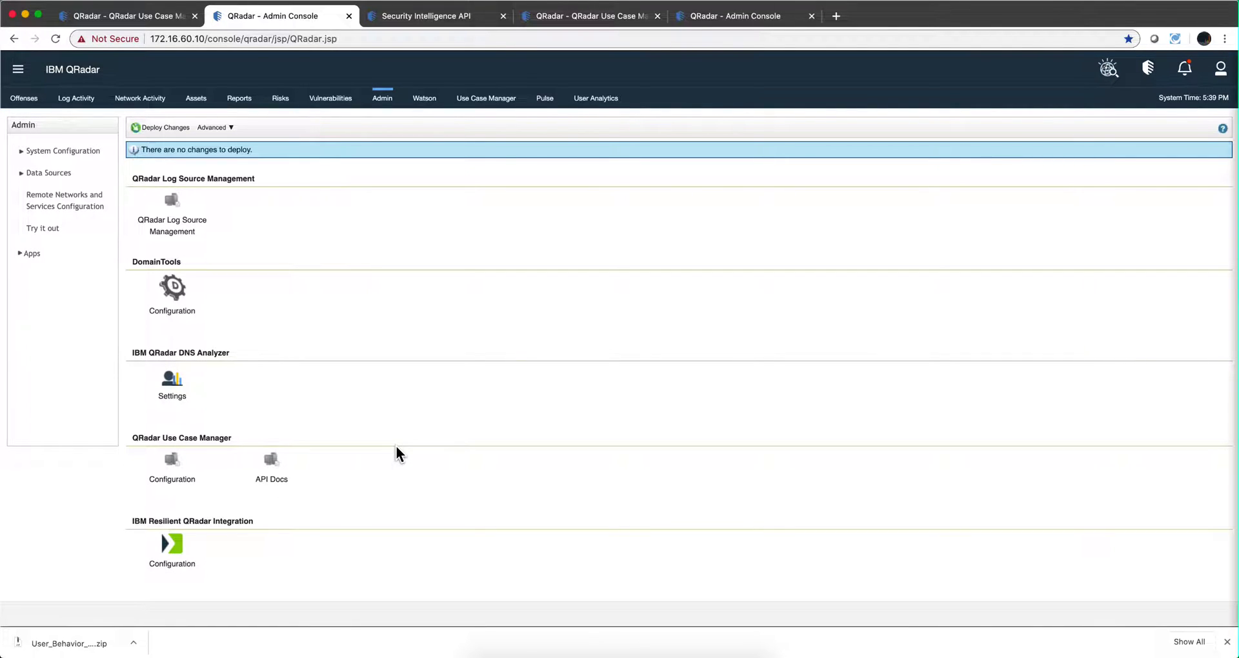
scroll(396, 446, down, 7)
scroll(396, 446, down, 2)
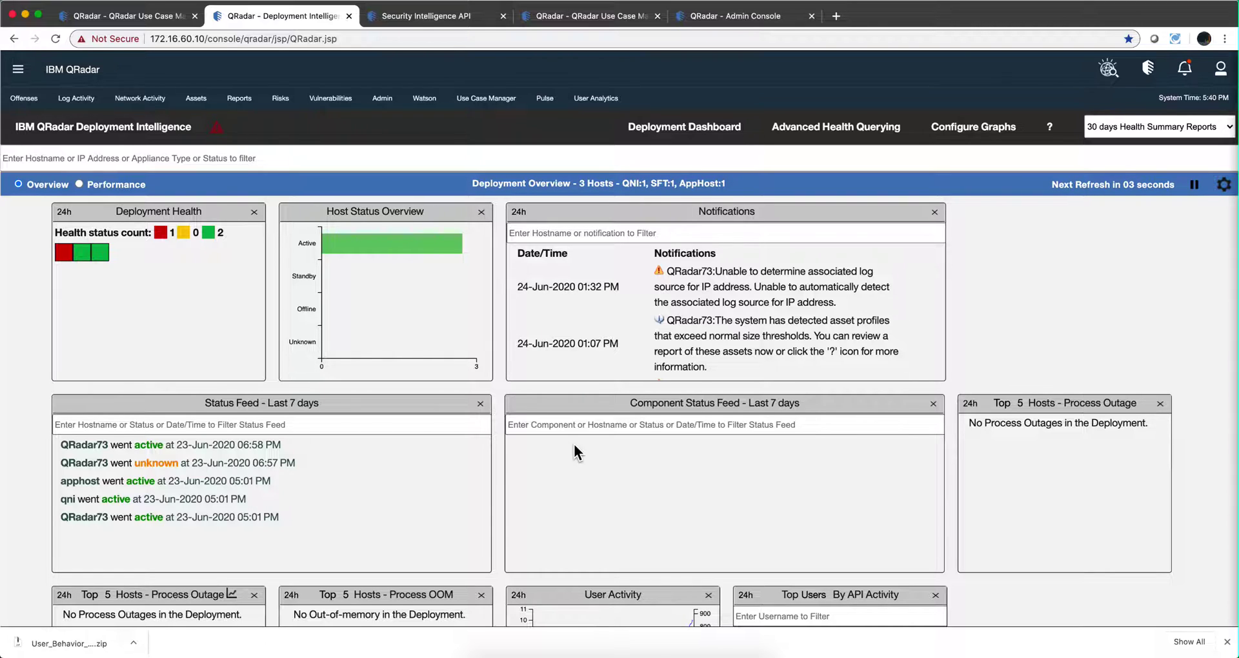
Step: In developer tools' Network list, view the status_count request's JSON with Active, Standby, Offline counts
key(super+alt+j)
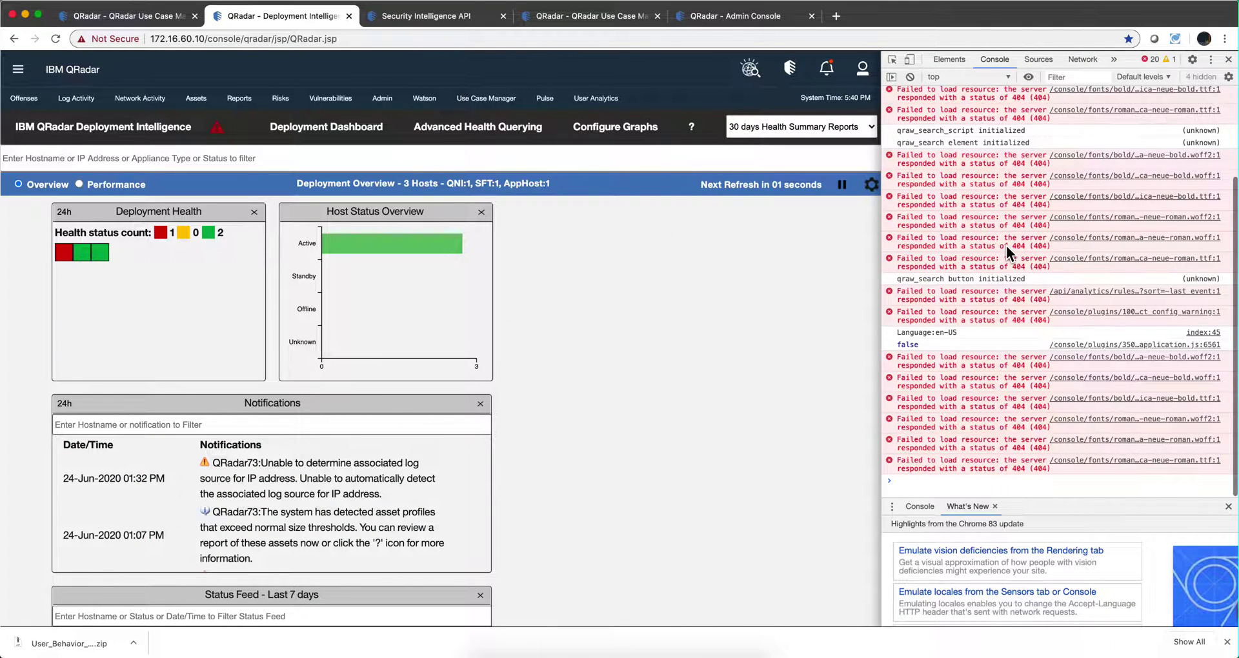
click(1083, 59)
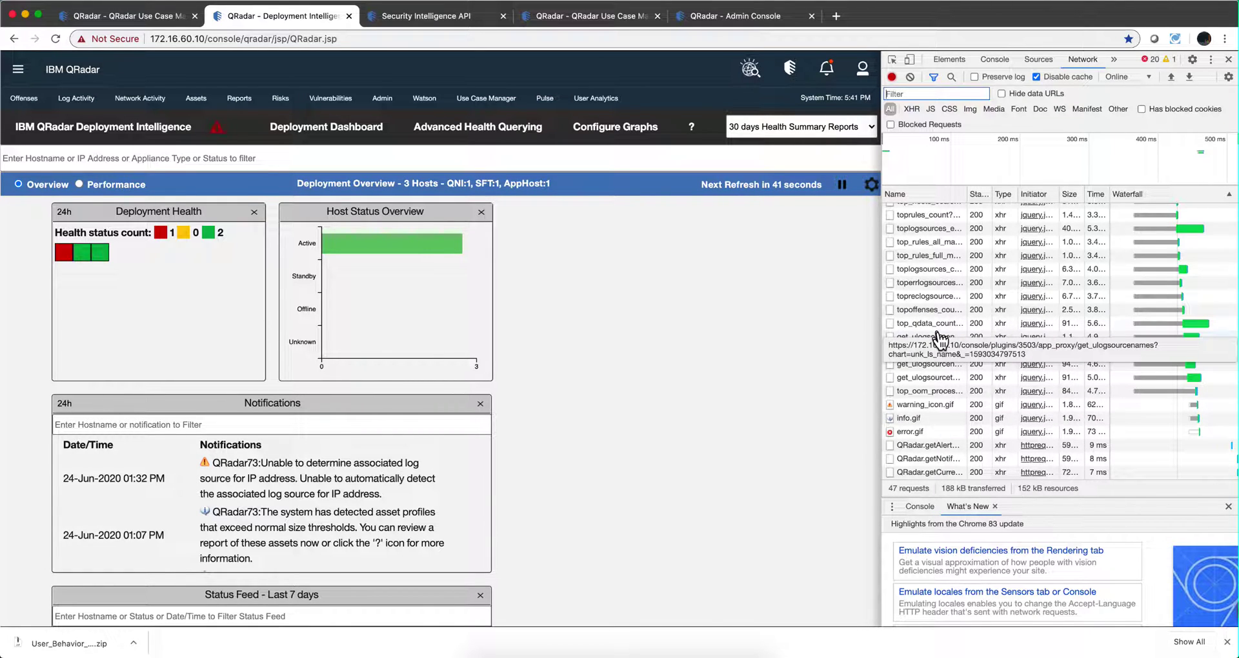
scroll(939, 337, up, 5)
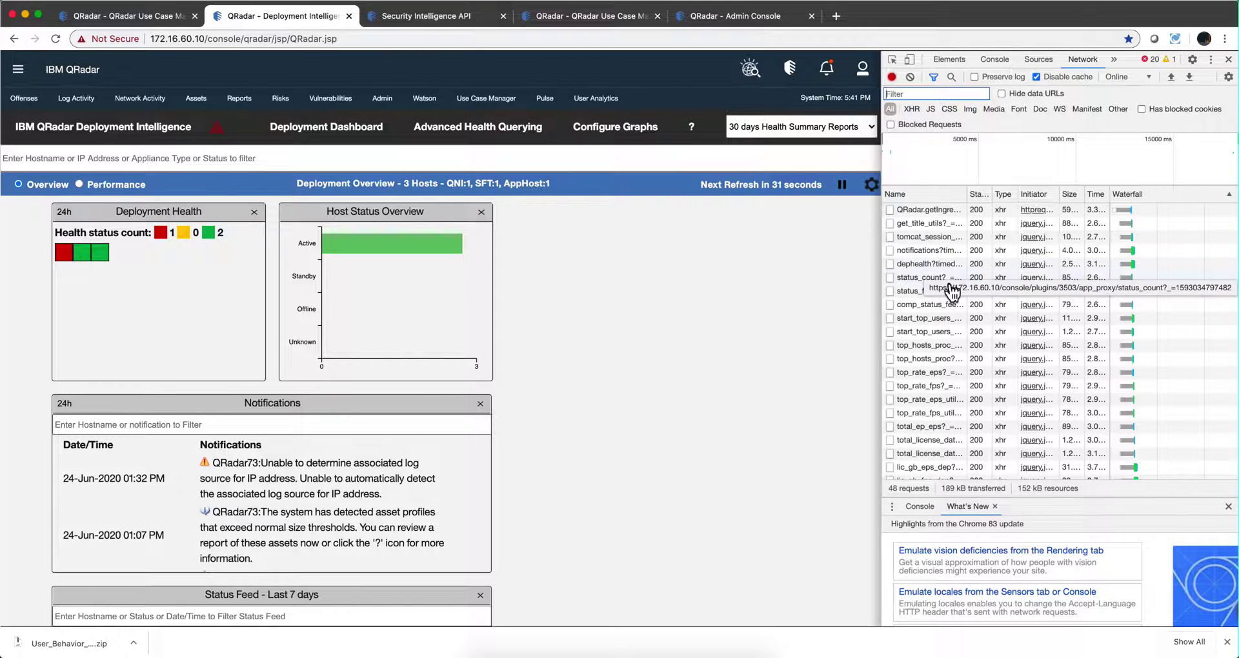
click(950, 283)
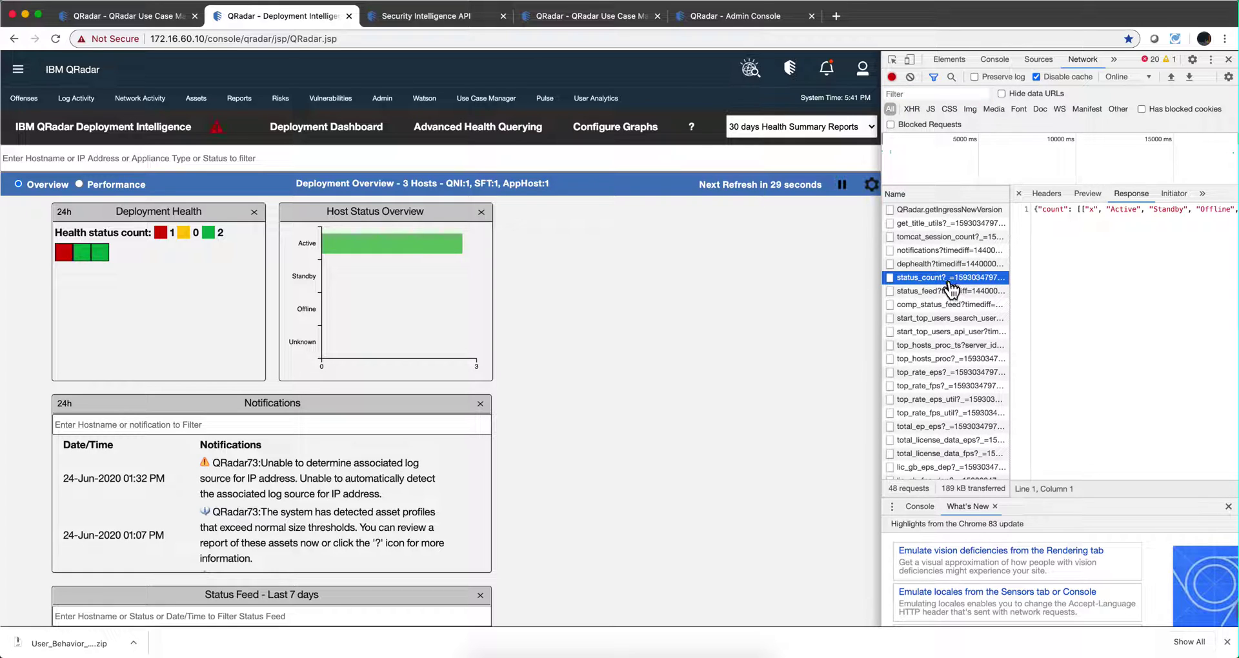
Step: Open the status_count request in a new tab and inspect its full plugin 3503 URL
right_click(949, 281)
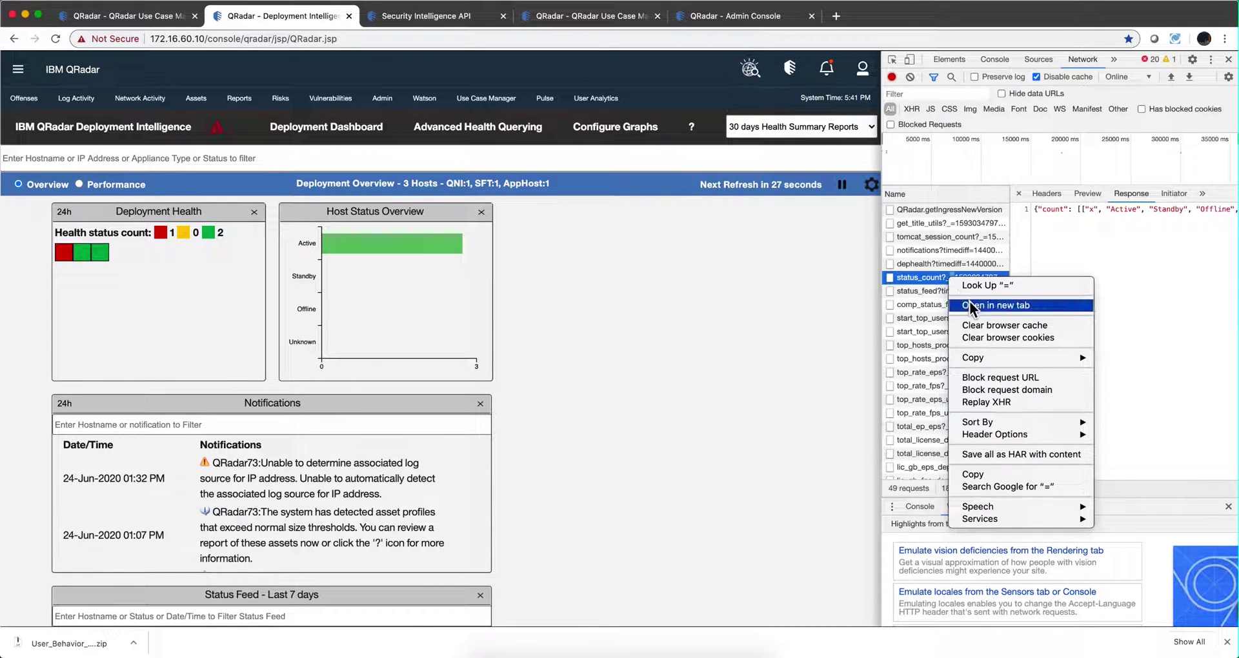
click(969, 303)
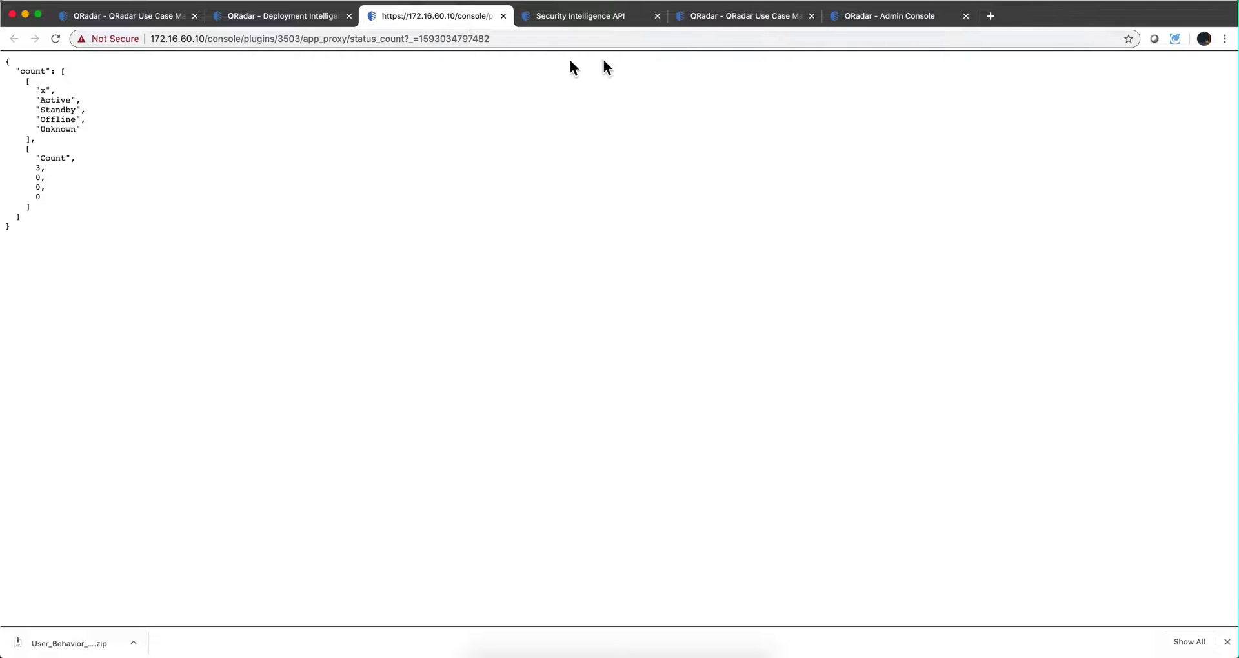
click(427, 38)
click(349, 40)
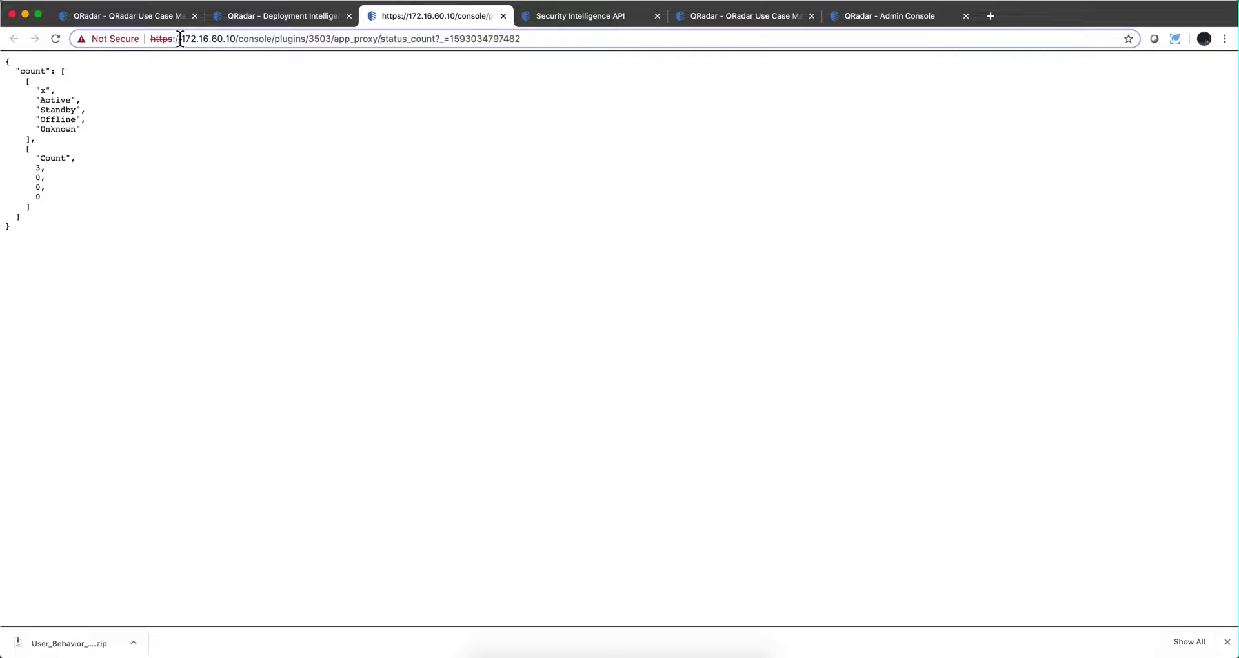
drag(180, 39, 523, 38)
click(256, 39)
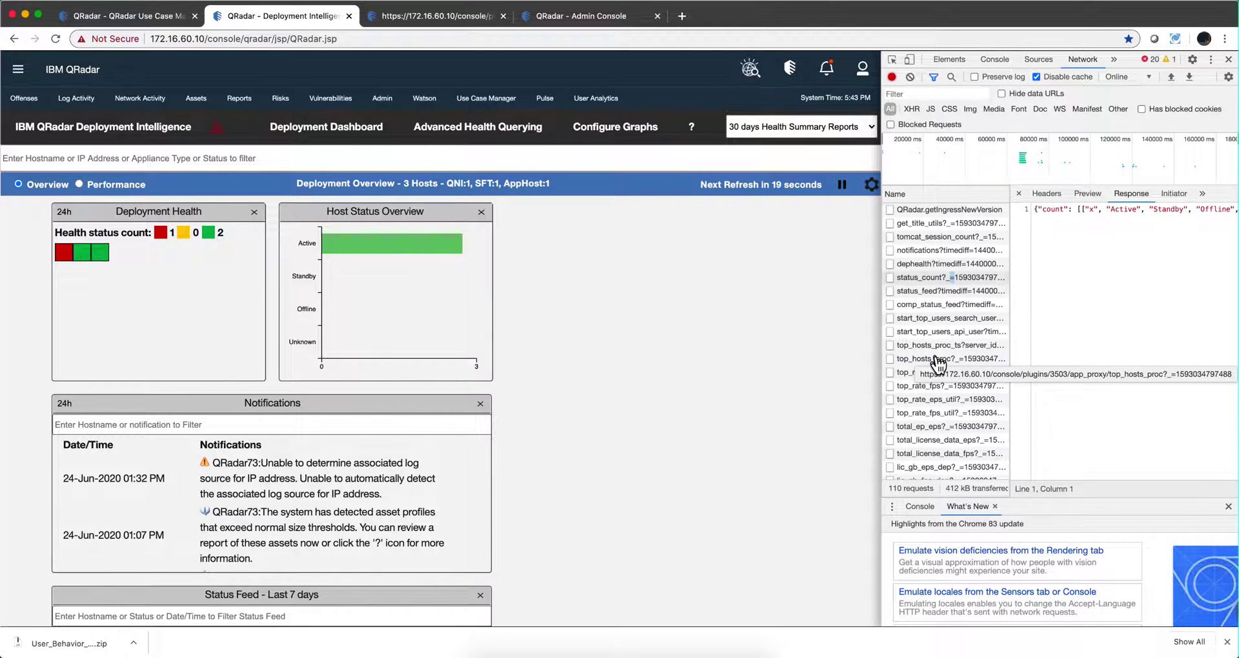
Step: Return to Pulse's REST API calls dashboard configuration and close the developer tools panel
scroll(937, 365, down, 5)
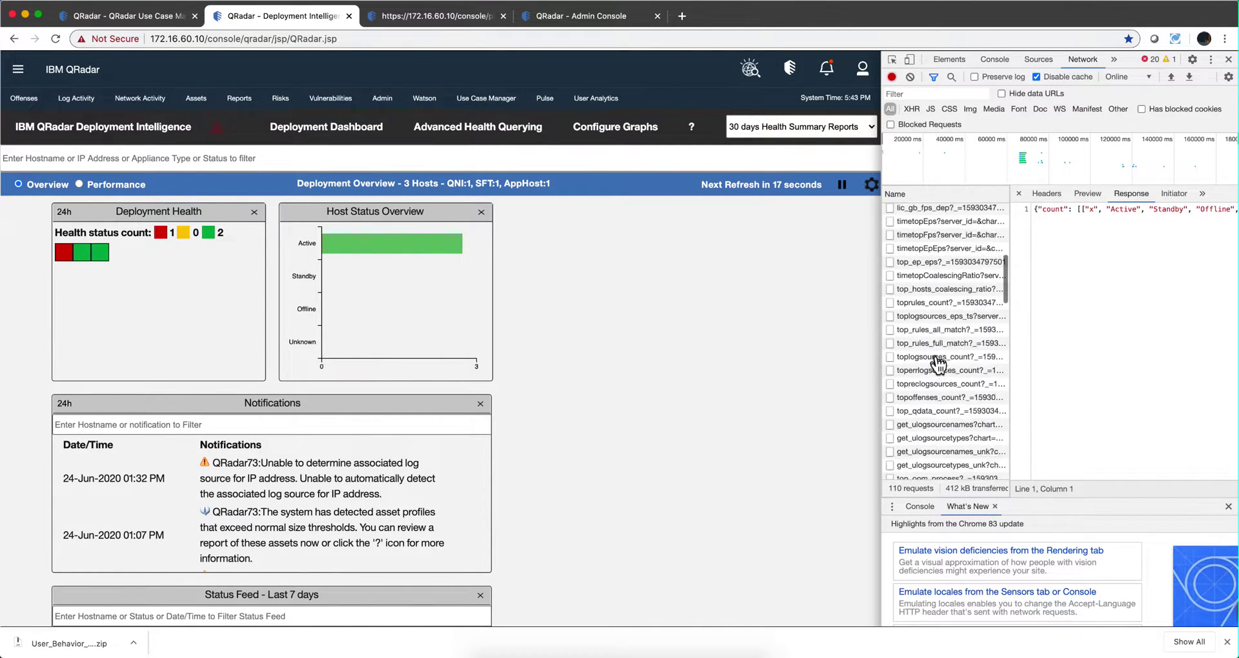
scroll(938, 365, down, 10)
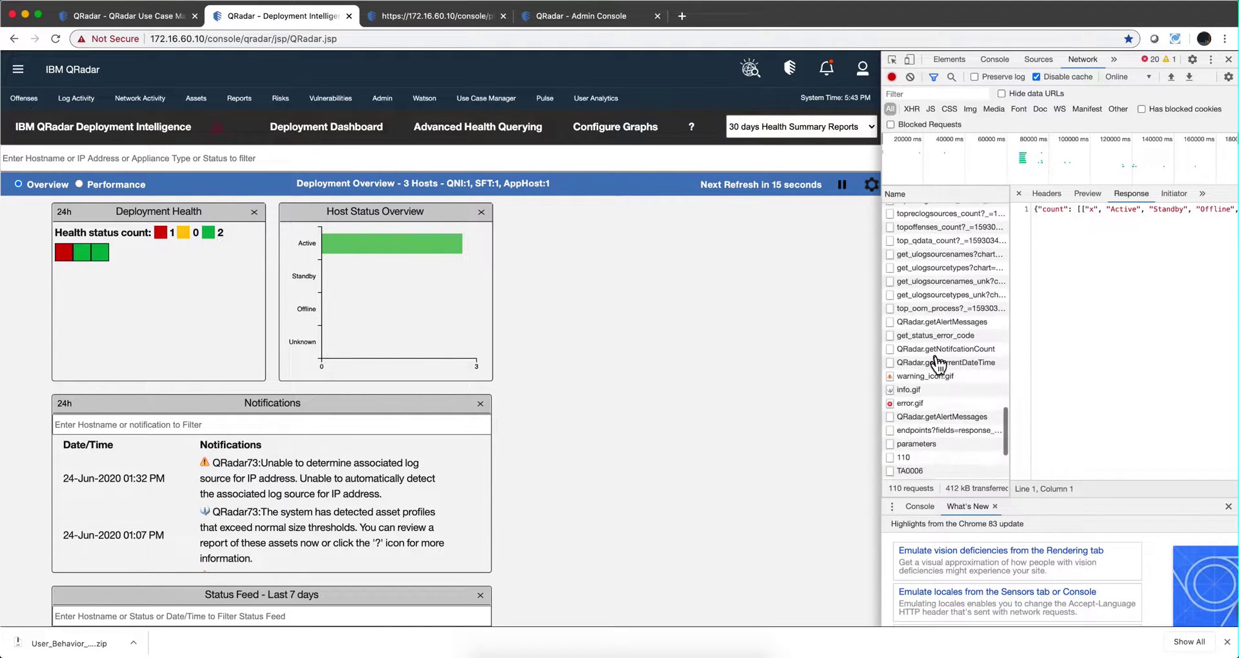
scroll(938, 365, up, 10)
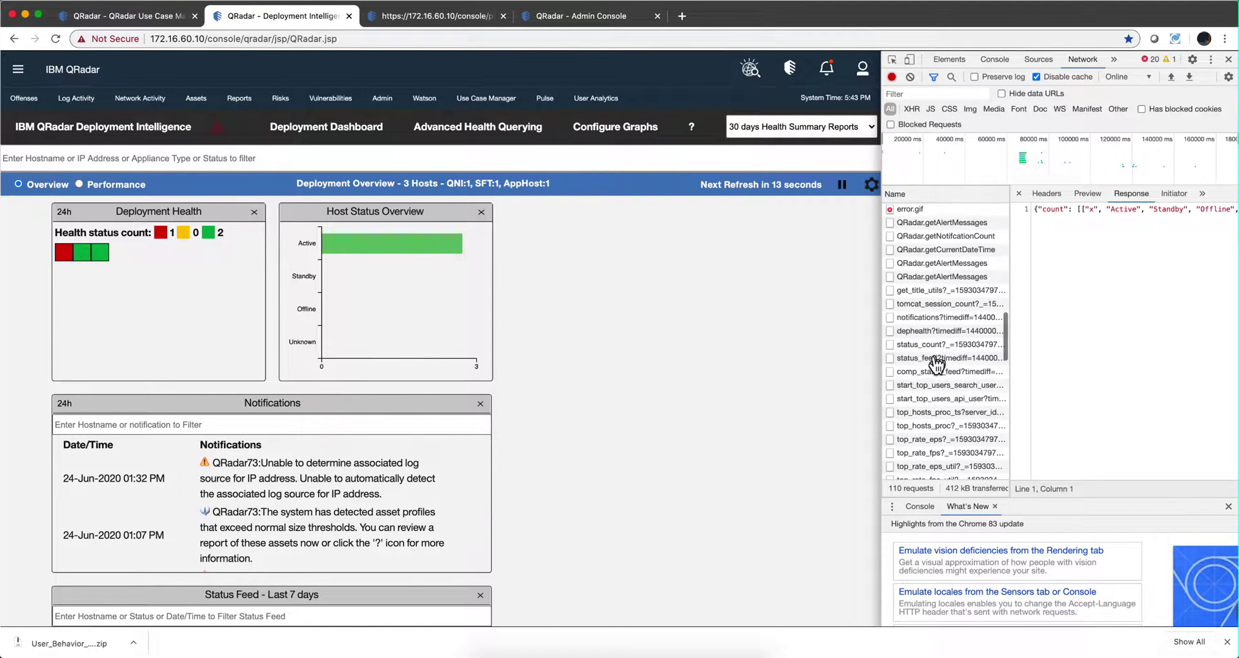
scroll(522, 361, down, 12)
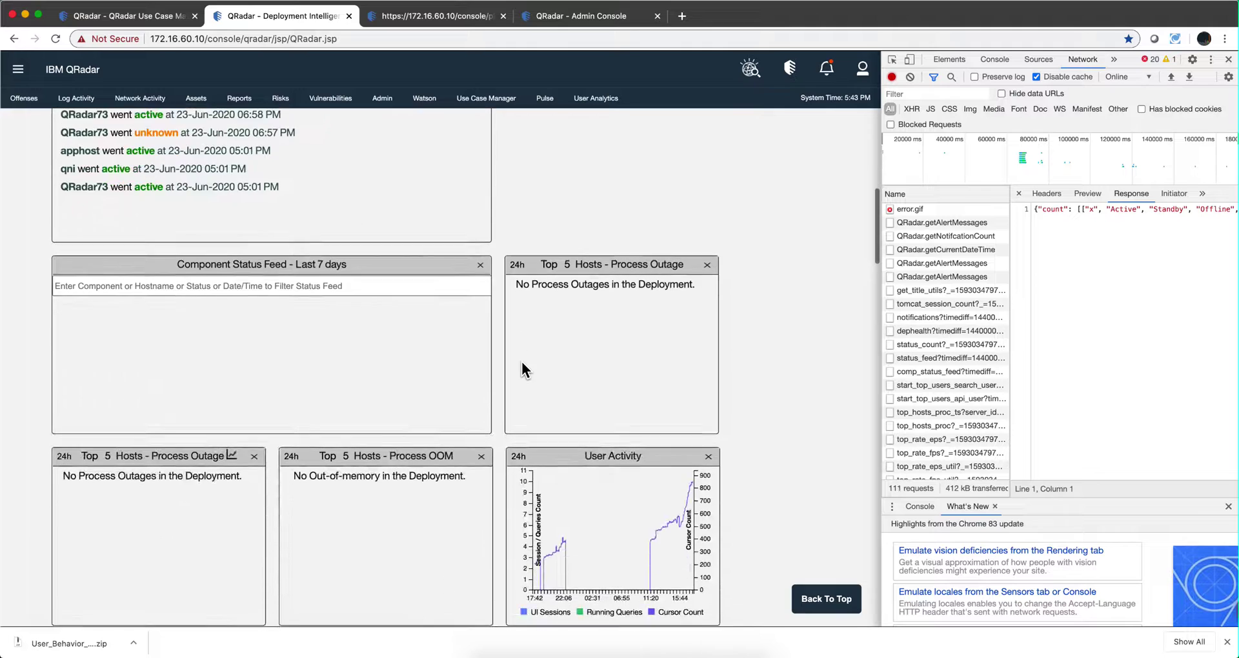
scroll(521, 361, up, 6)
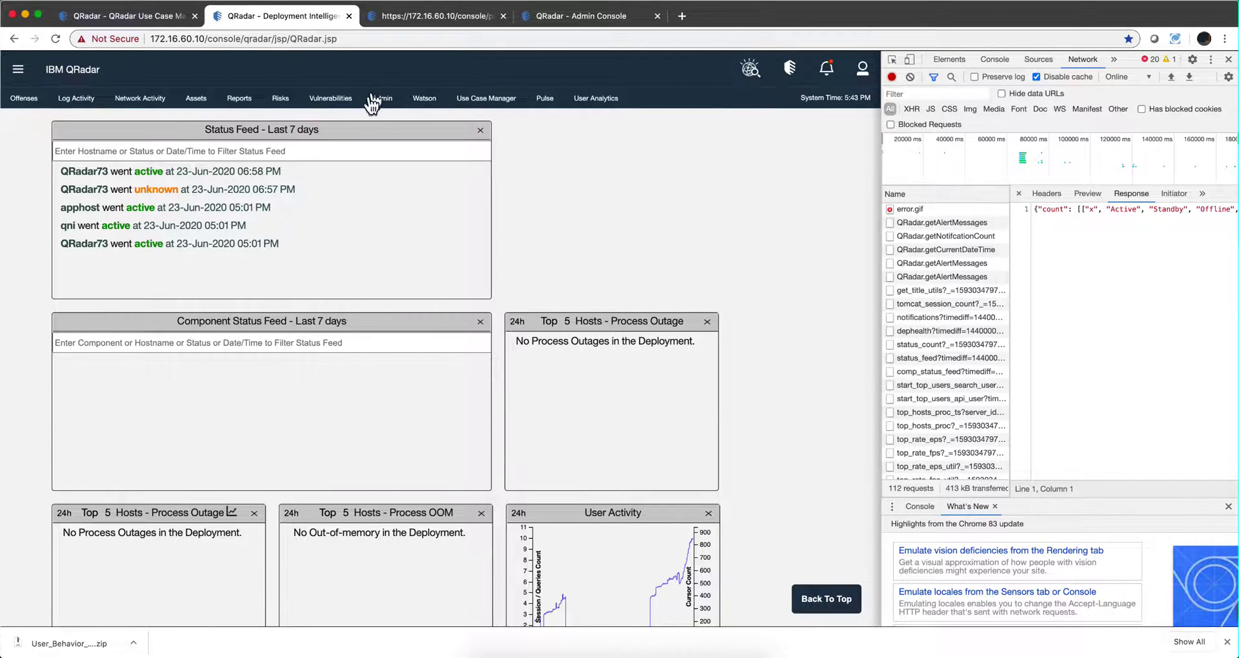
click(545, 99)
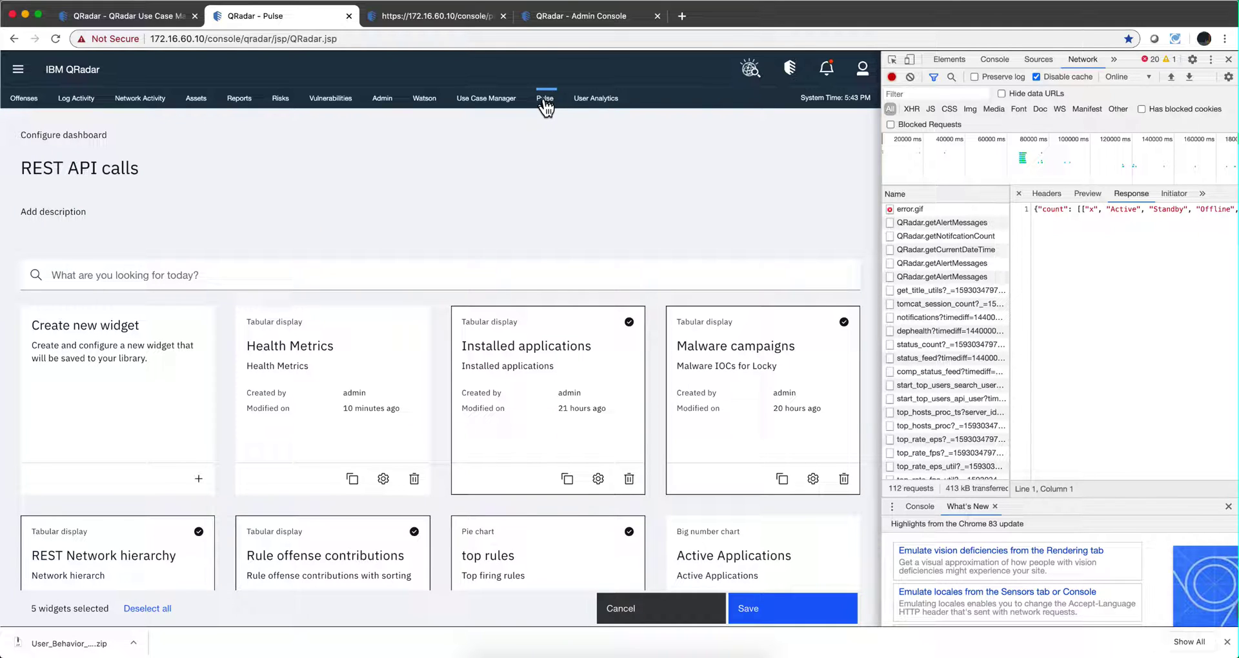
click(1228, 59)
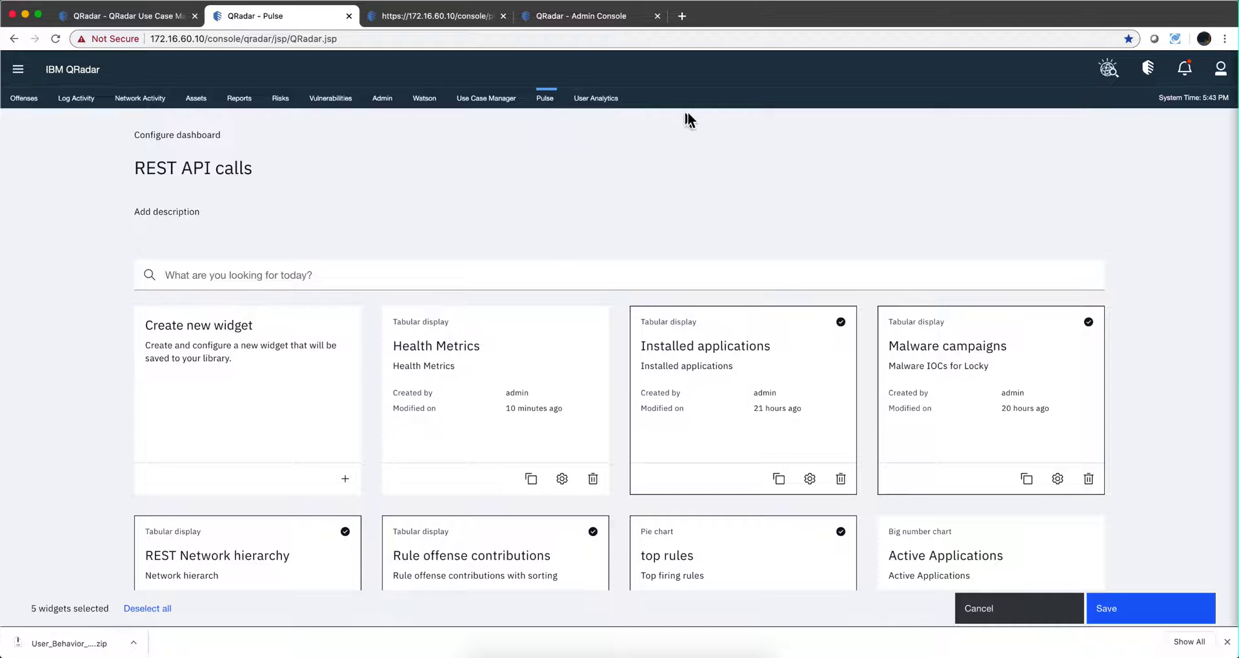
Step: Reload Pulse and select the 'QDI calls using generic api' dashboard, whose component feed shows 404
click(544, 97)
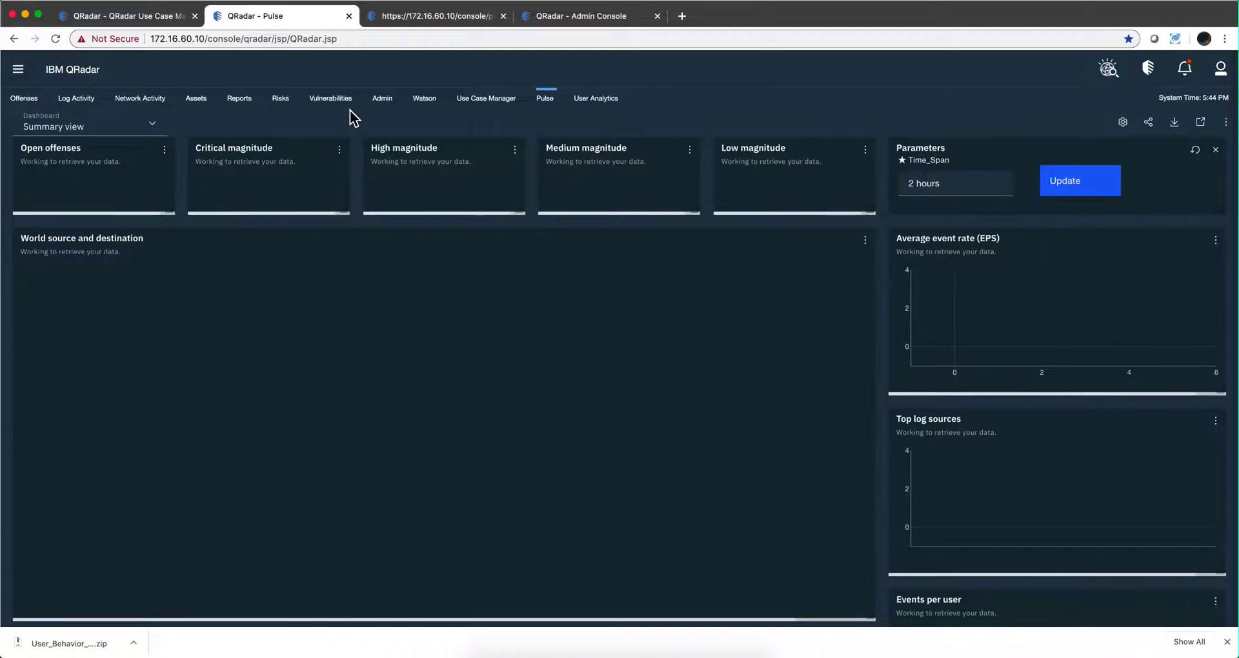
click(120, 131)
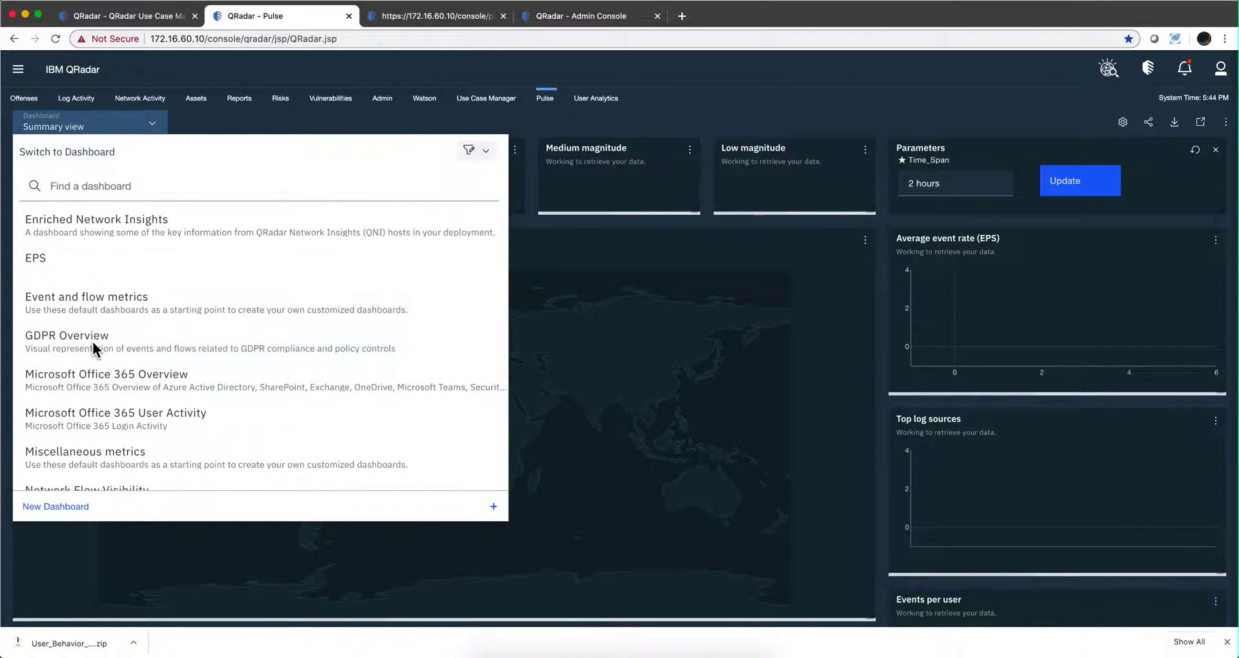
scroll(97, 357, down, 5)
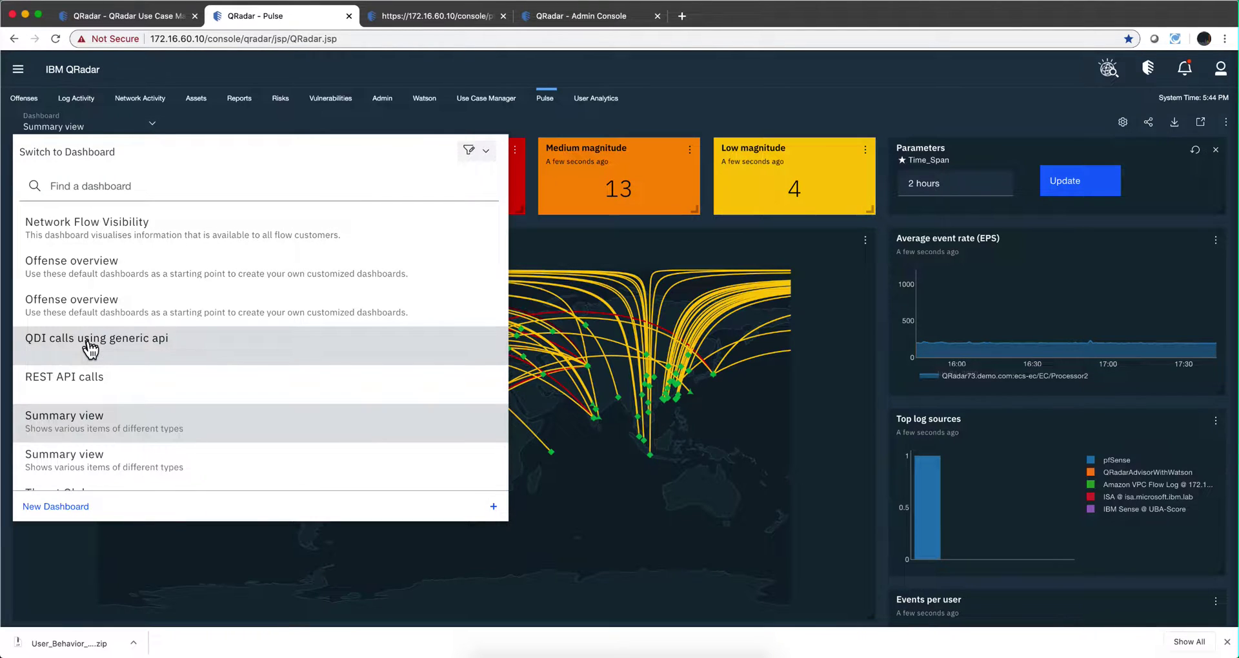
click(90, 340)
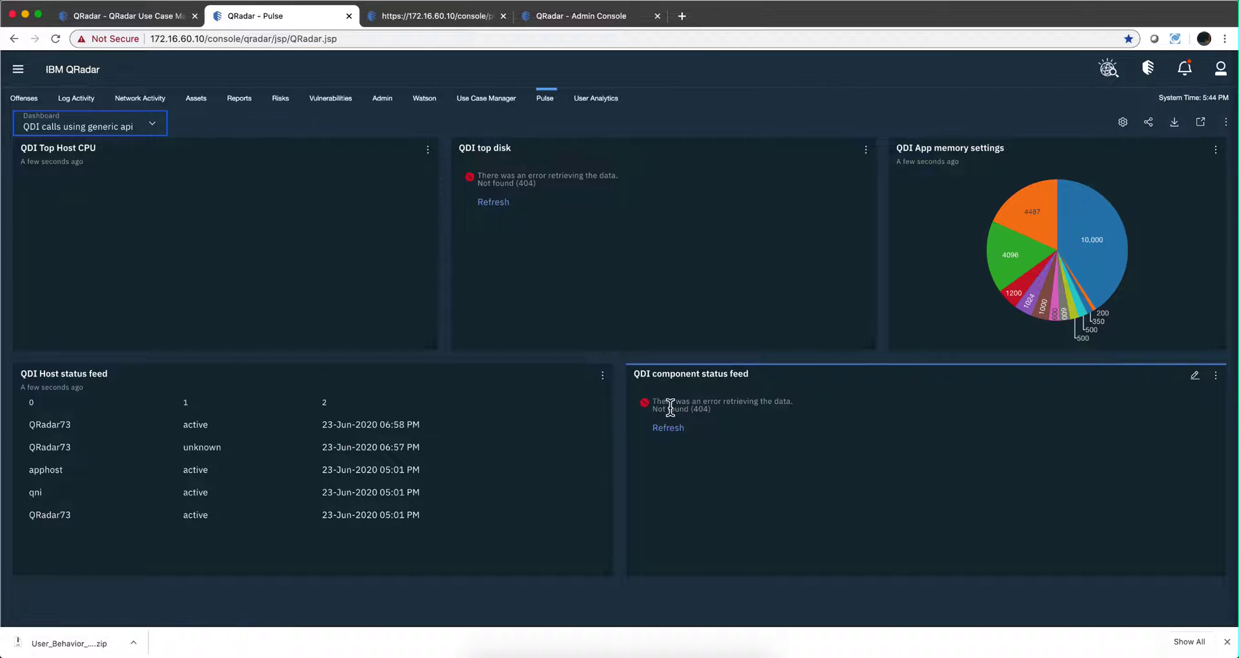
Step: Change the component status widget's URL endpoint plugin from 1701 to 3503 and save the settings
click(1198, 377)
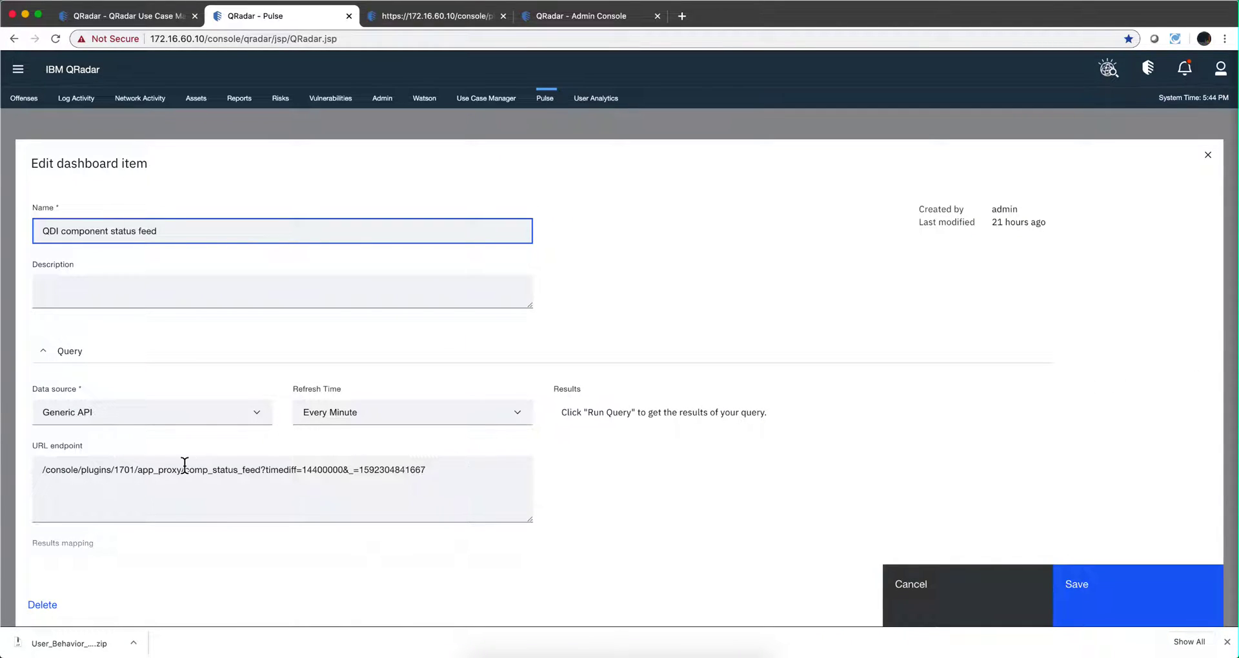
drag(135, 469, 115, 469)
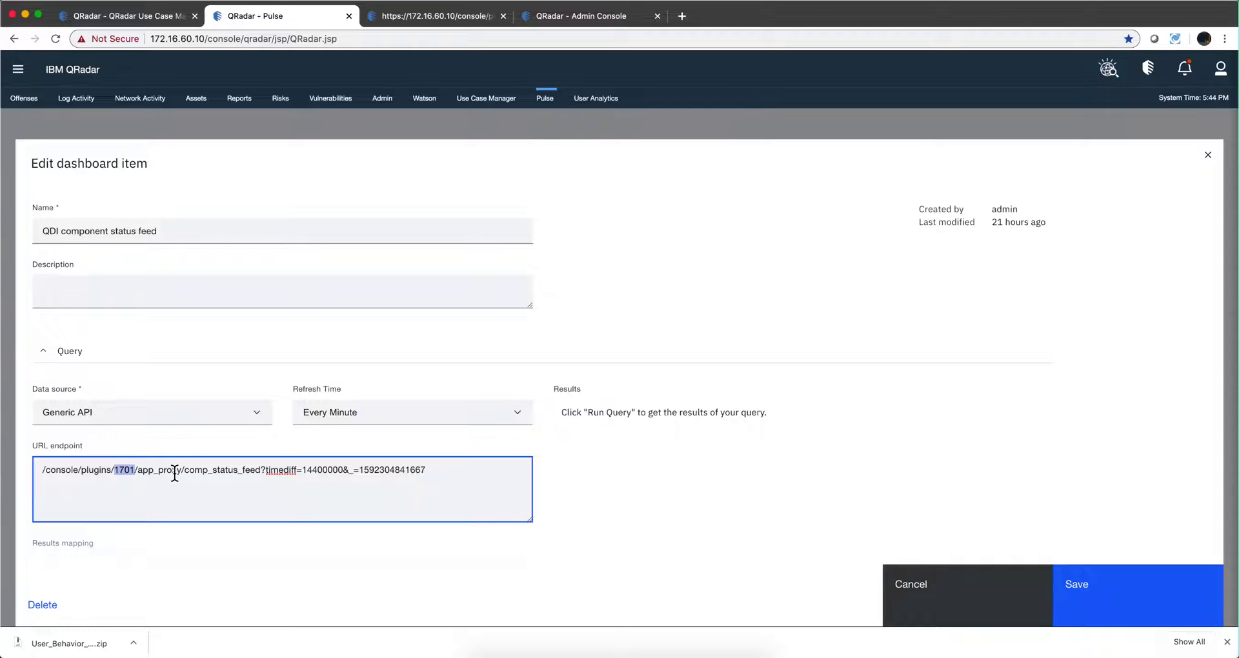
text(350)
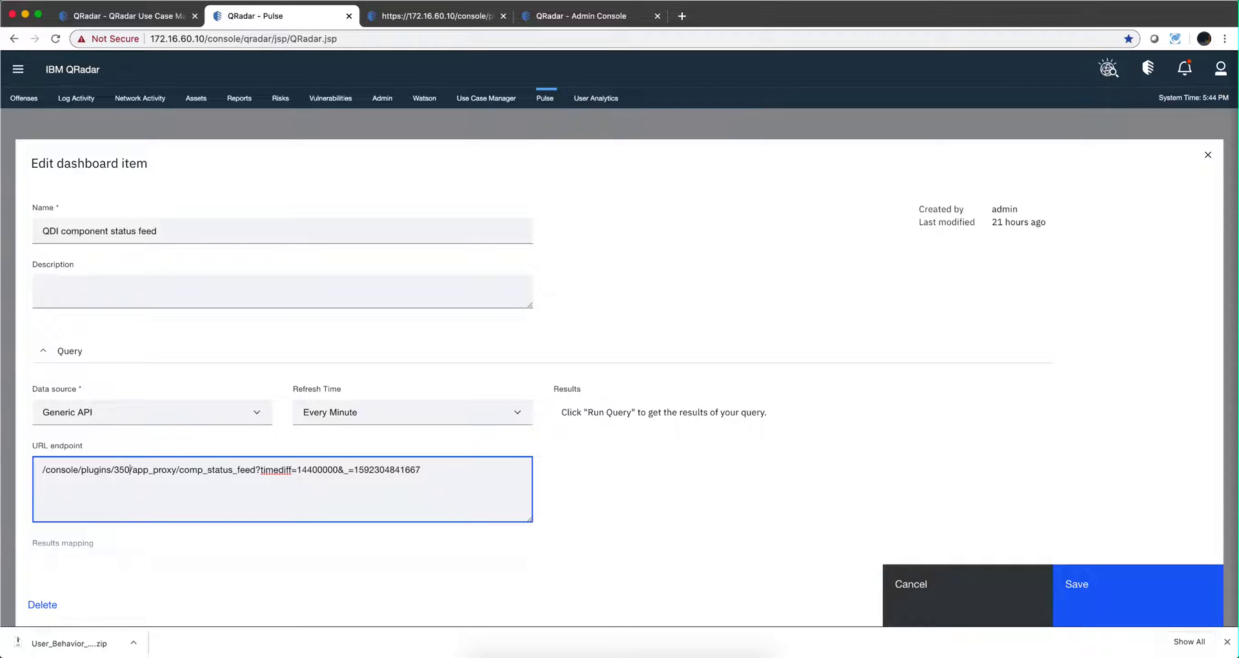
text(3)
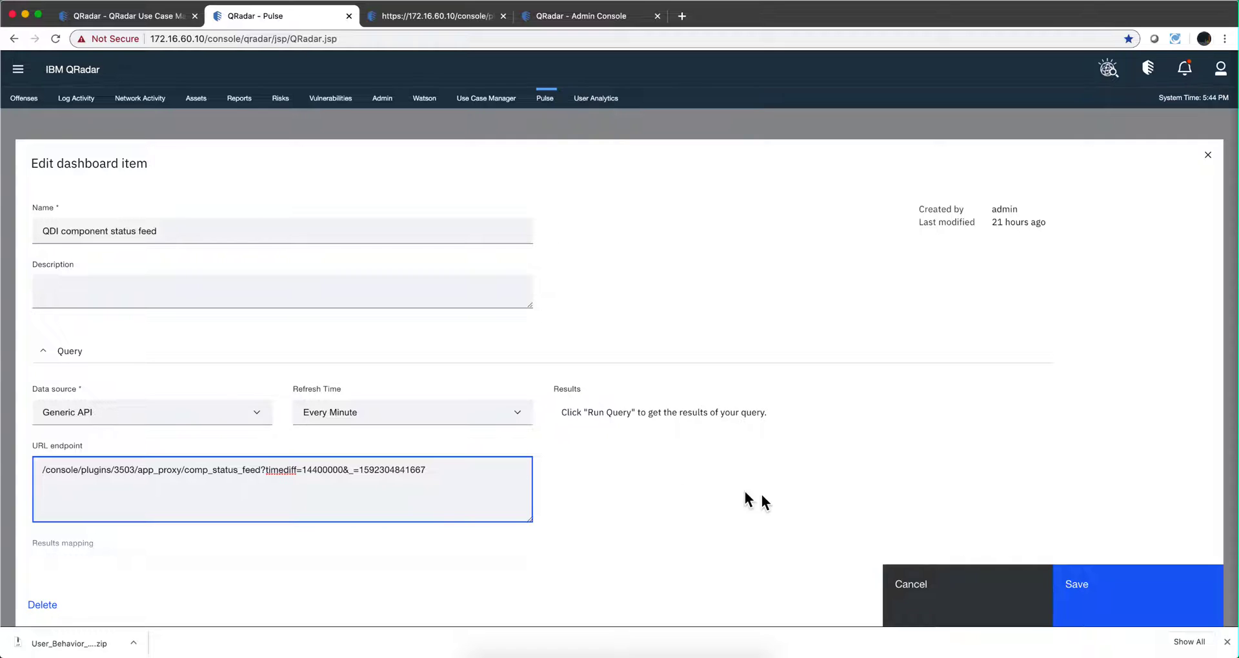
click(1093, 590)
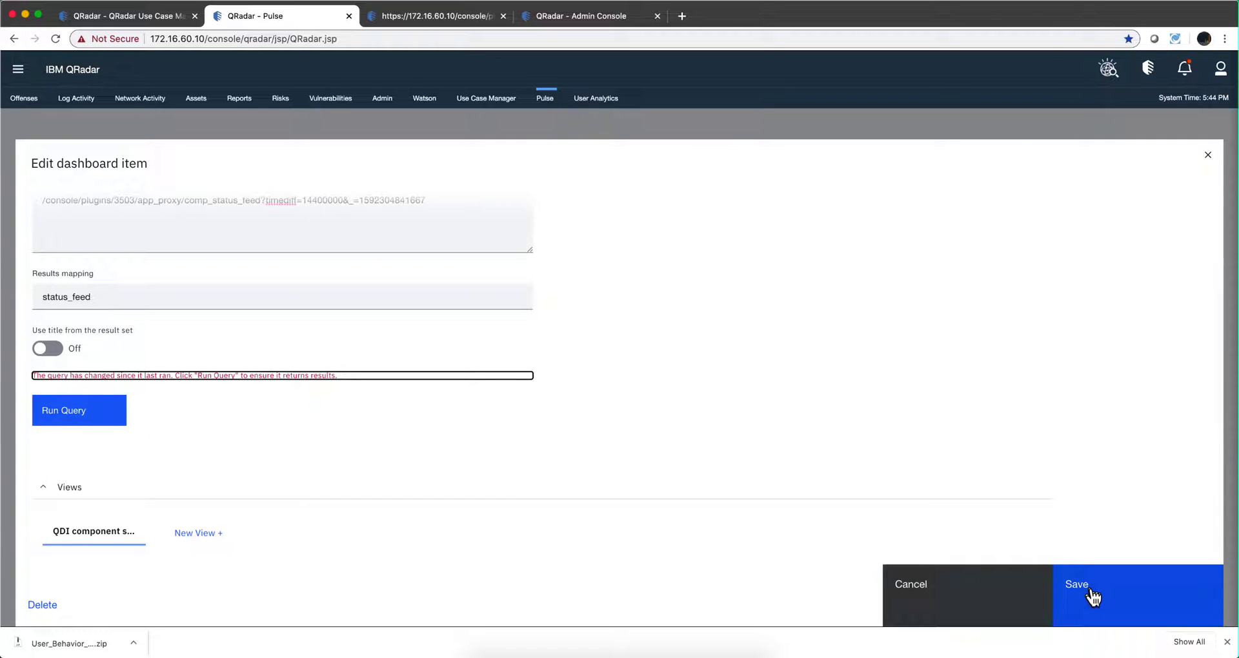
Step: Rerun the widget query against the 3503 endpoint and save the widget
click(68, 418)
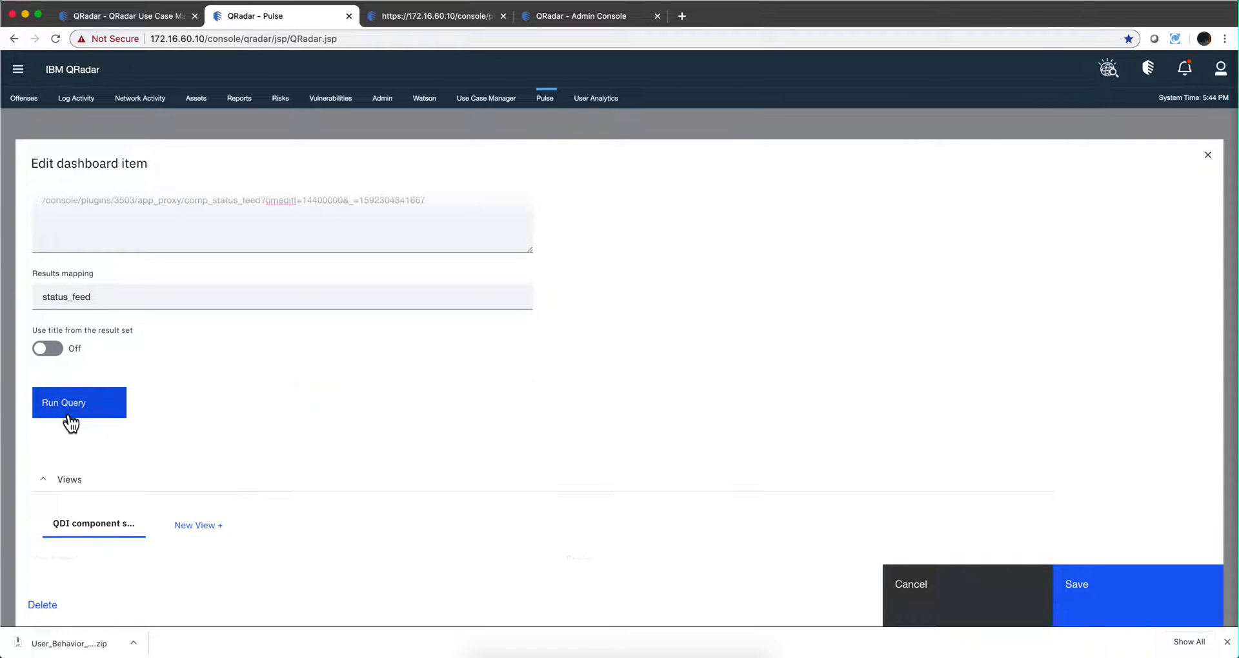
scroll(100, 418, down, 3)
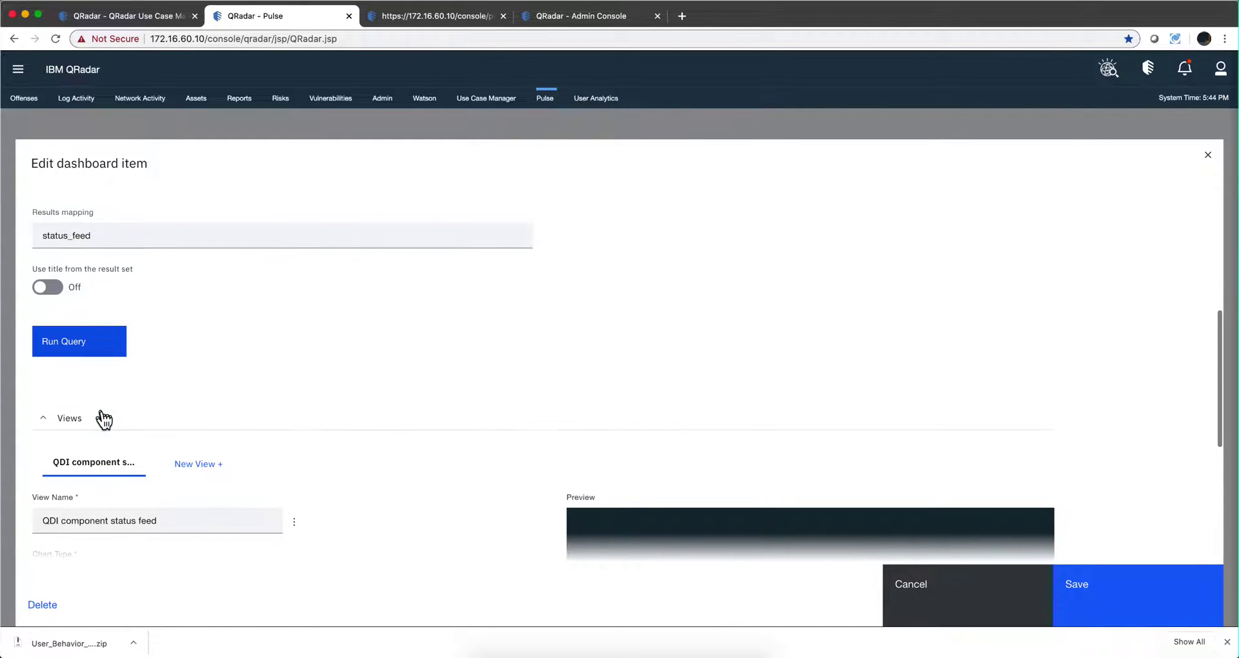
scroll(102, 413, down, 2)
scroll(102, 413, up, 3)
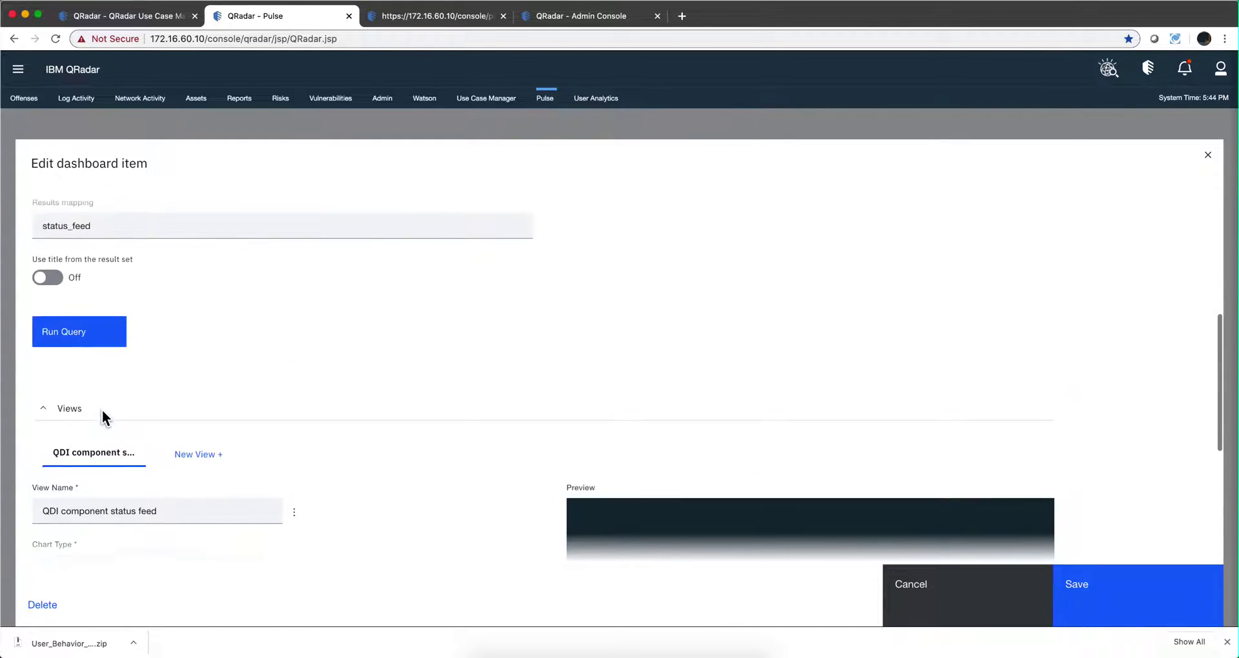
click(1084, 588)
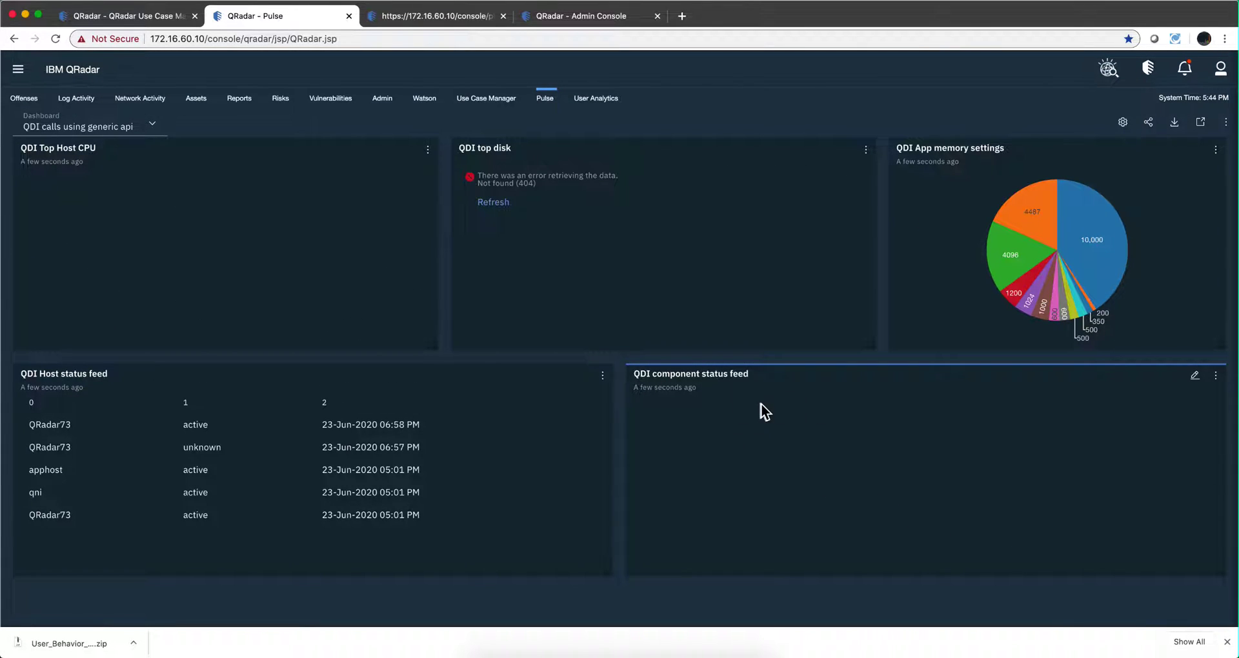